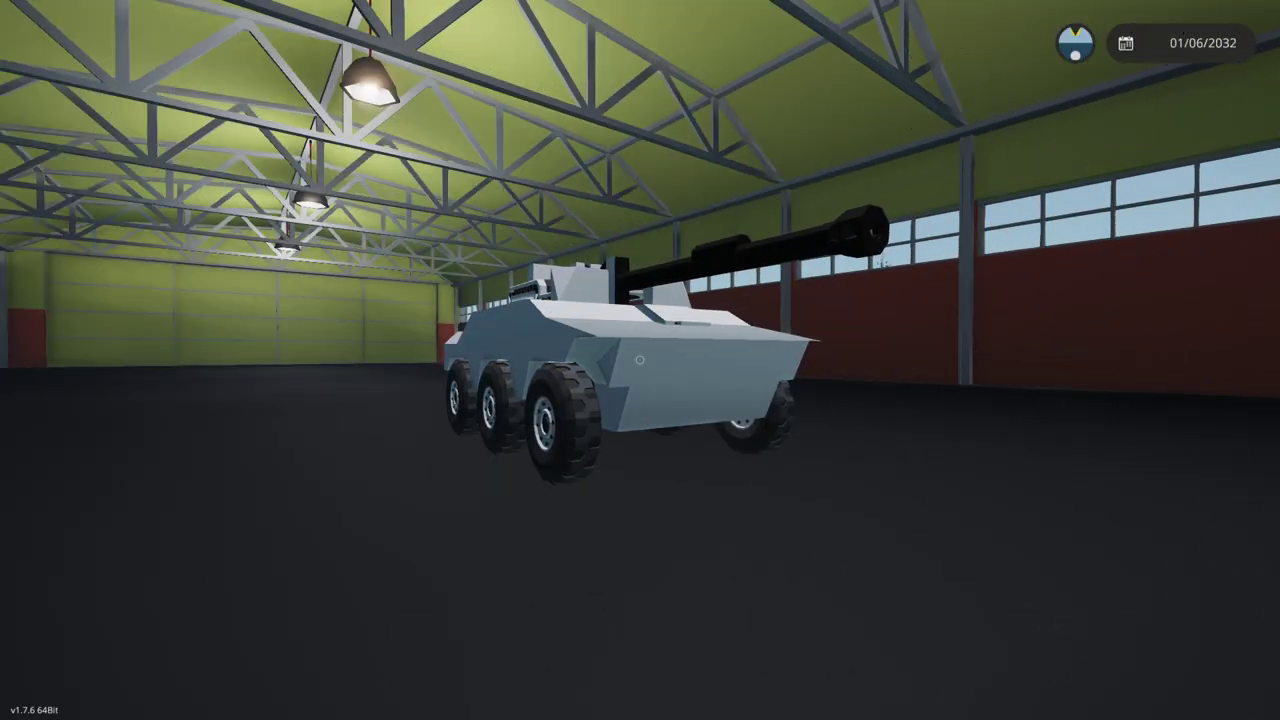
# - Walk around the six-wheeled armoured vehicle and climb onto its roof to examine the exterior and the cannon
pyautogui.press('w')
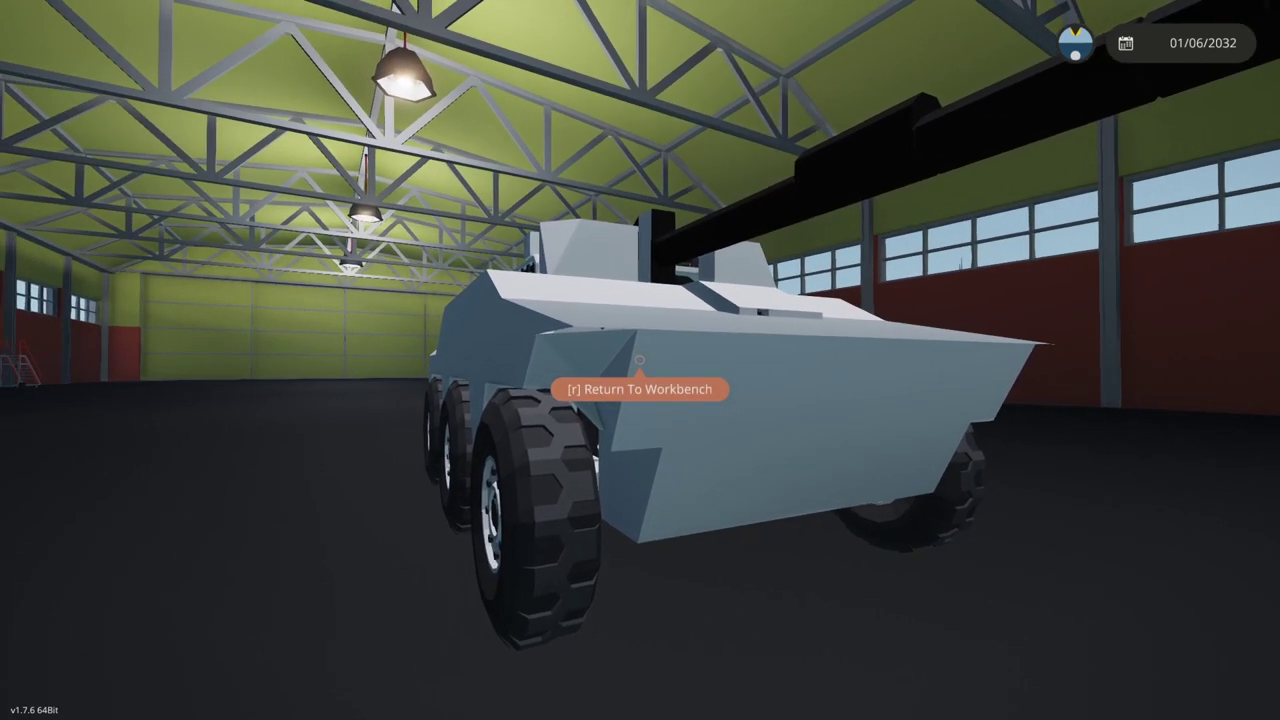
pyautogui.press('d')
pyautogui.press('s')
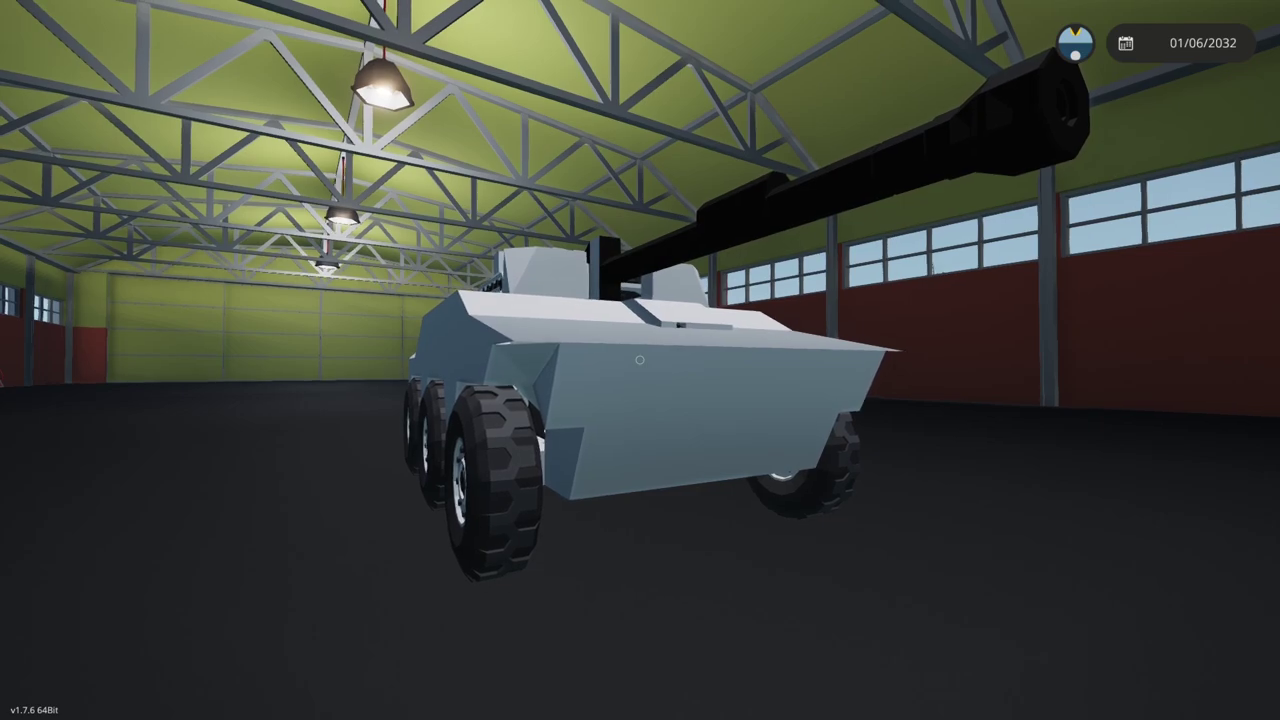
pyautogui.press('a')
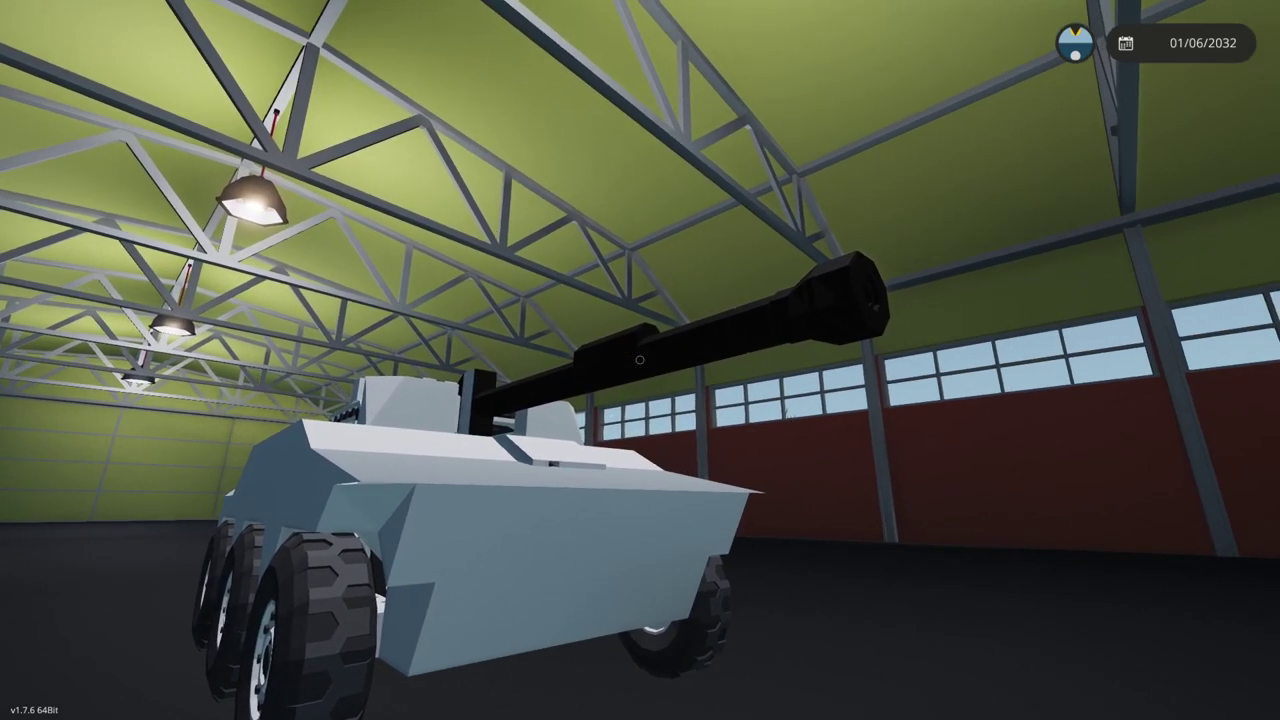
pyautogui.press('a')
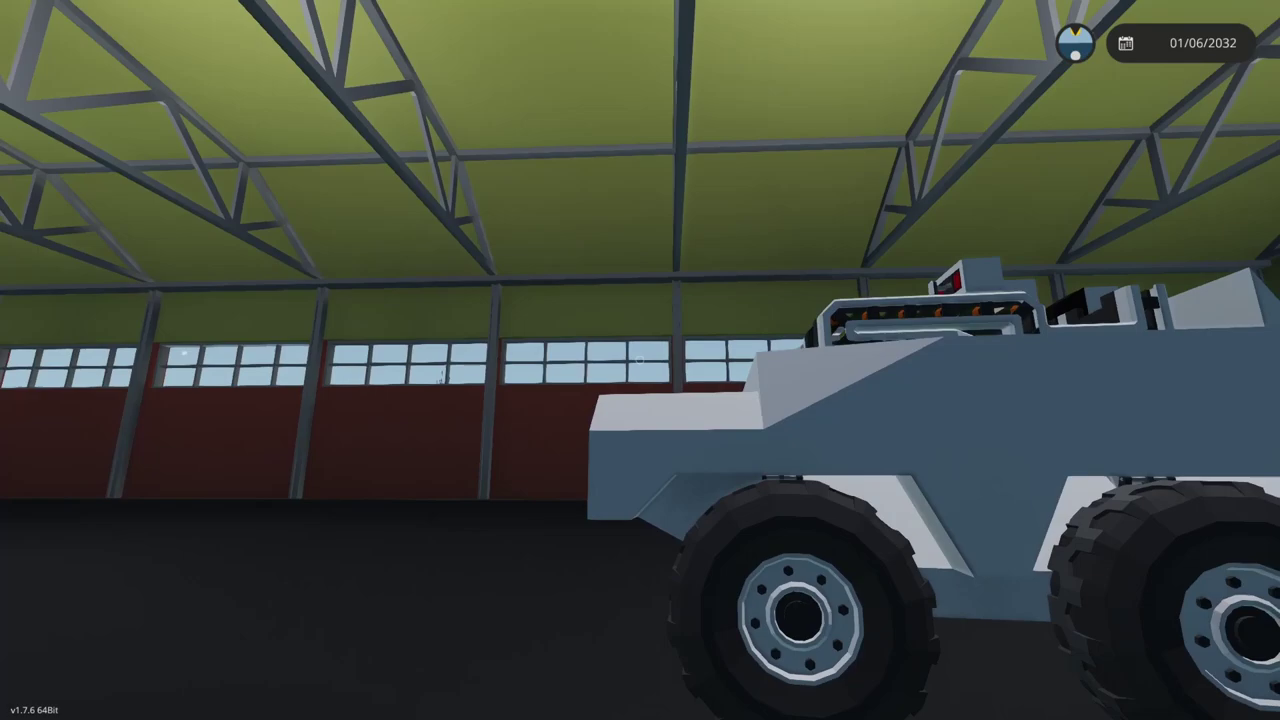
pyautogui.press('w')
pyautogui.press('space')
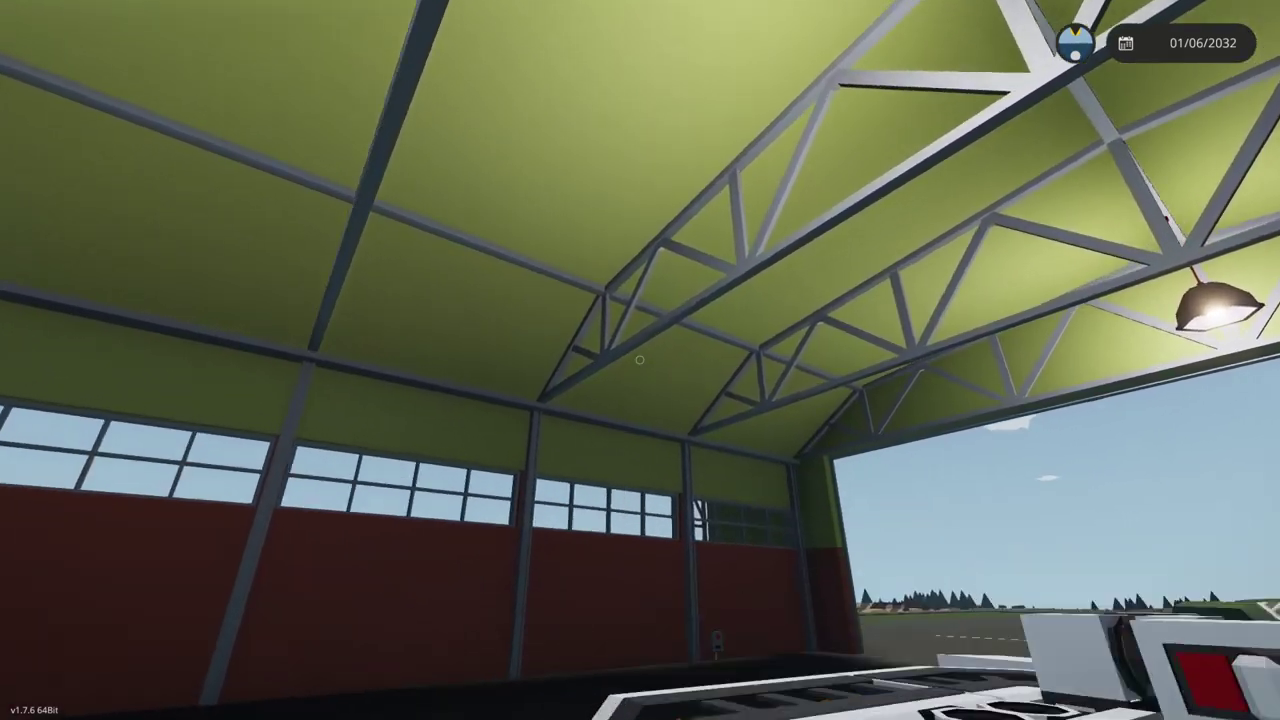
pyautogui.press('w')
pyautogui.press('space')
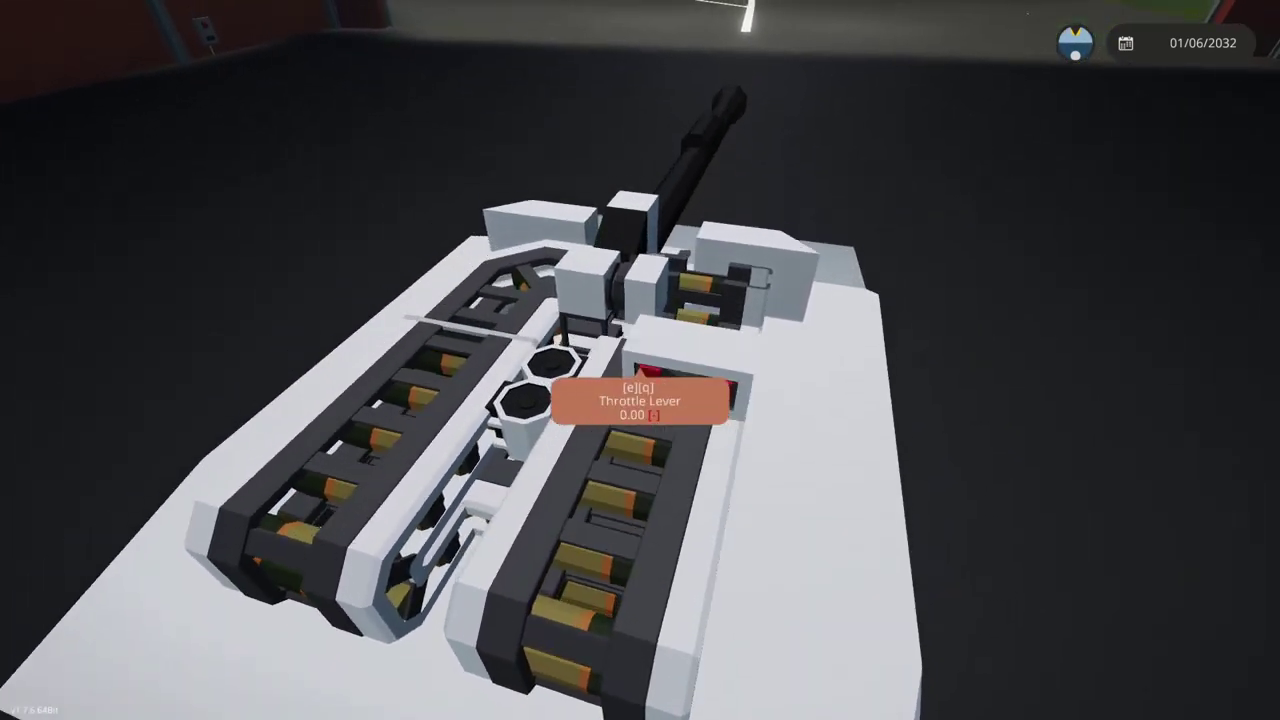
pyautogui.press('space')
pyautogui.press('Tab')
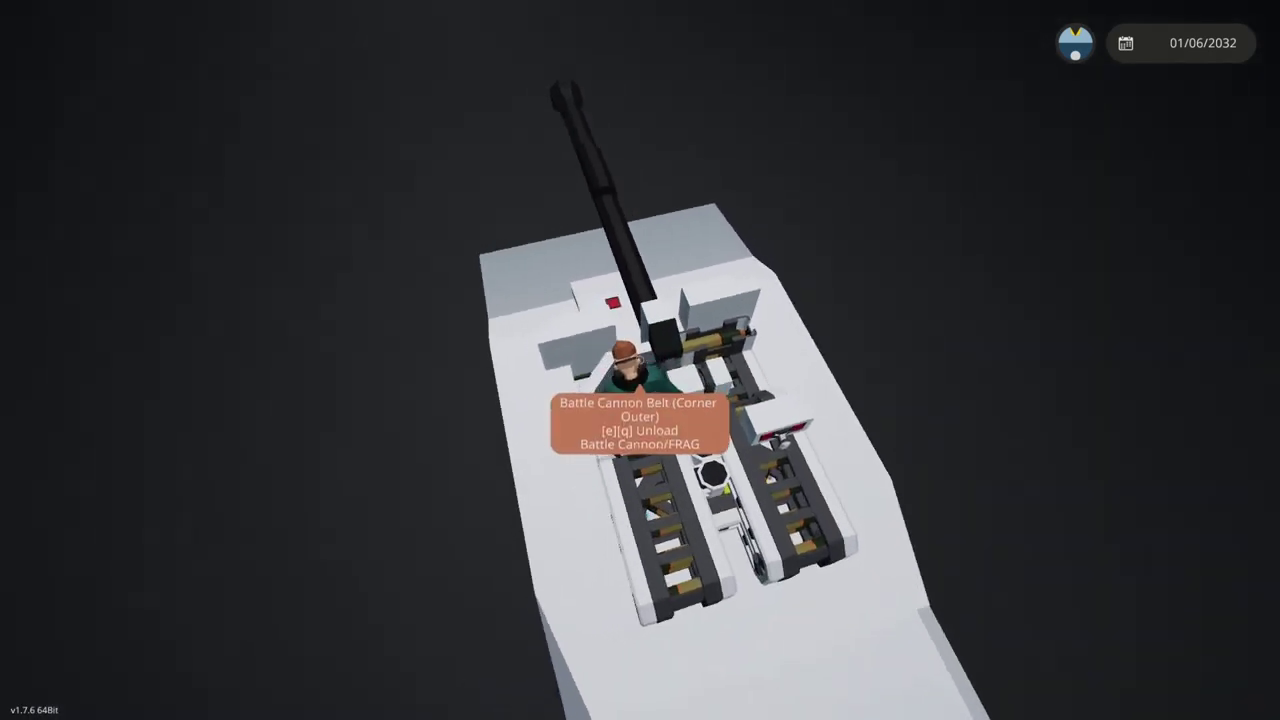
pyautogui.press('Tab')
pyautogui.press('w')
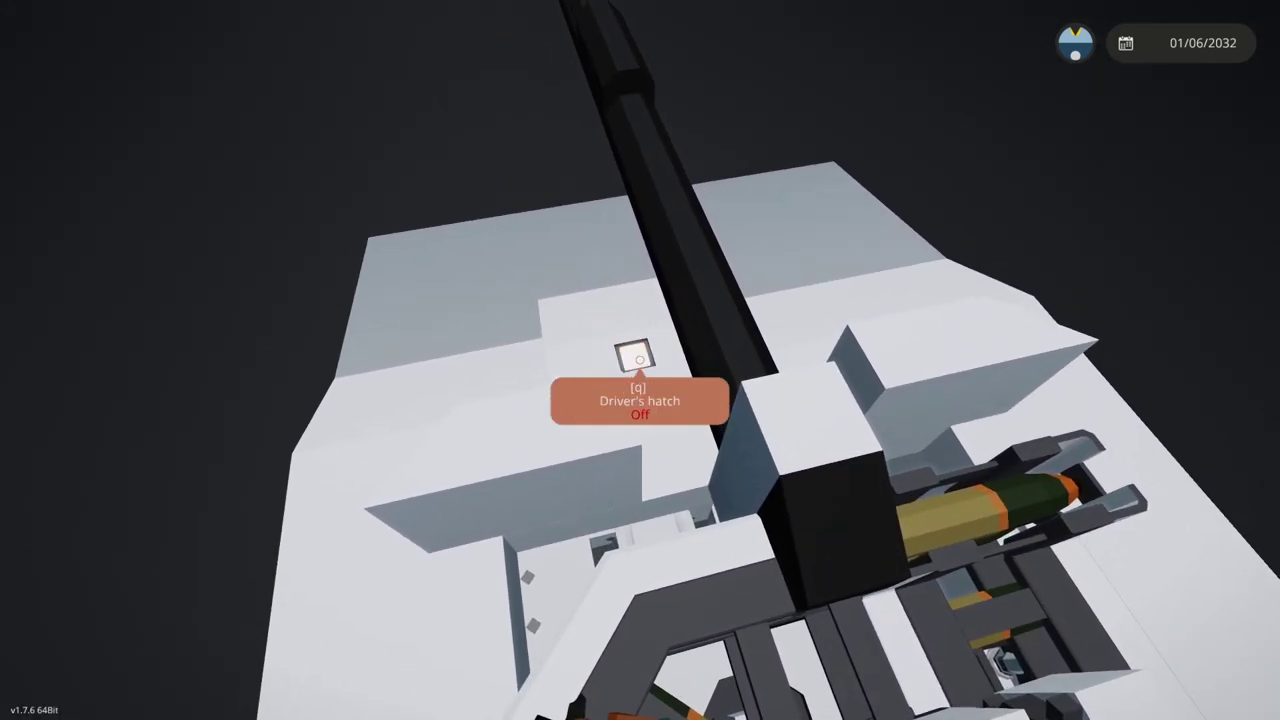
# - Enter the vehicle's hull and examine the interior and the battle cannon belts overhead
pyautogui.press('space')
pyautogui.press('w')
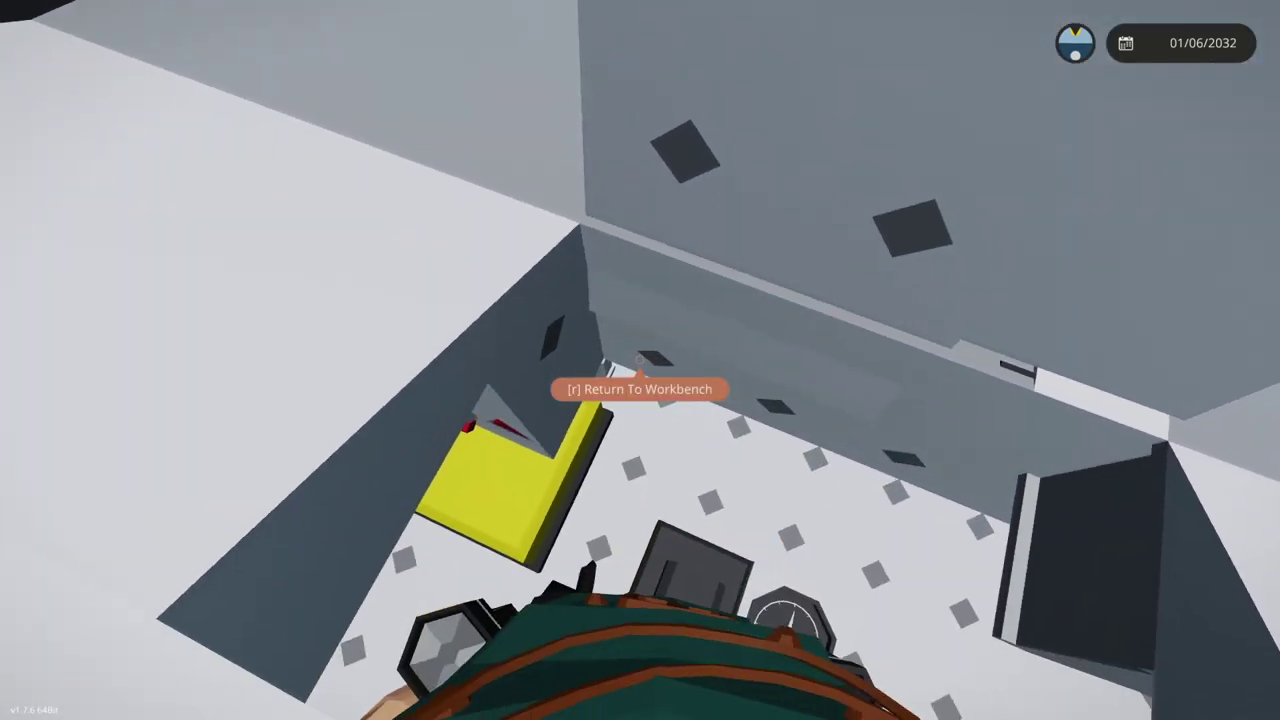
pyautogui.press('e')
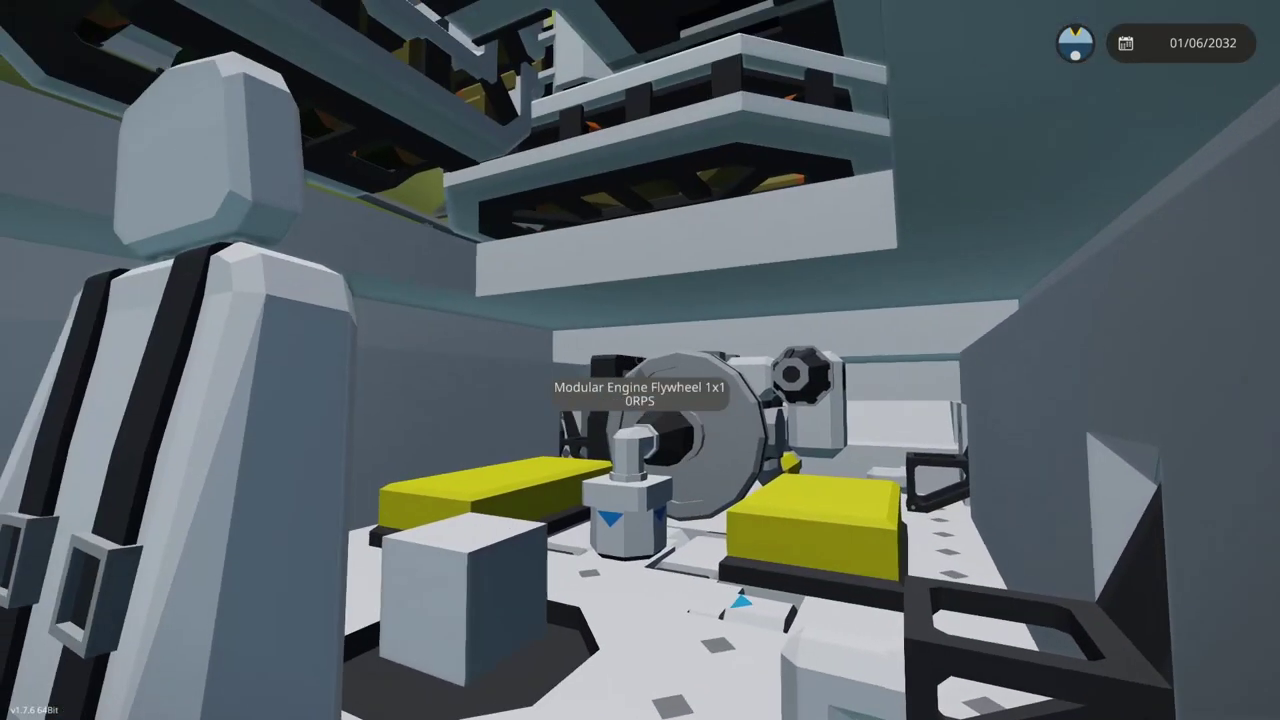
pyautogui.press('w')
pyautogui.press('w')
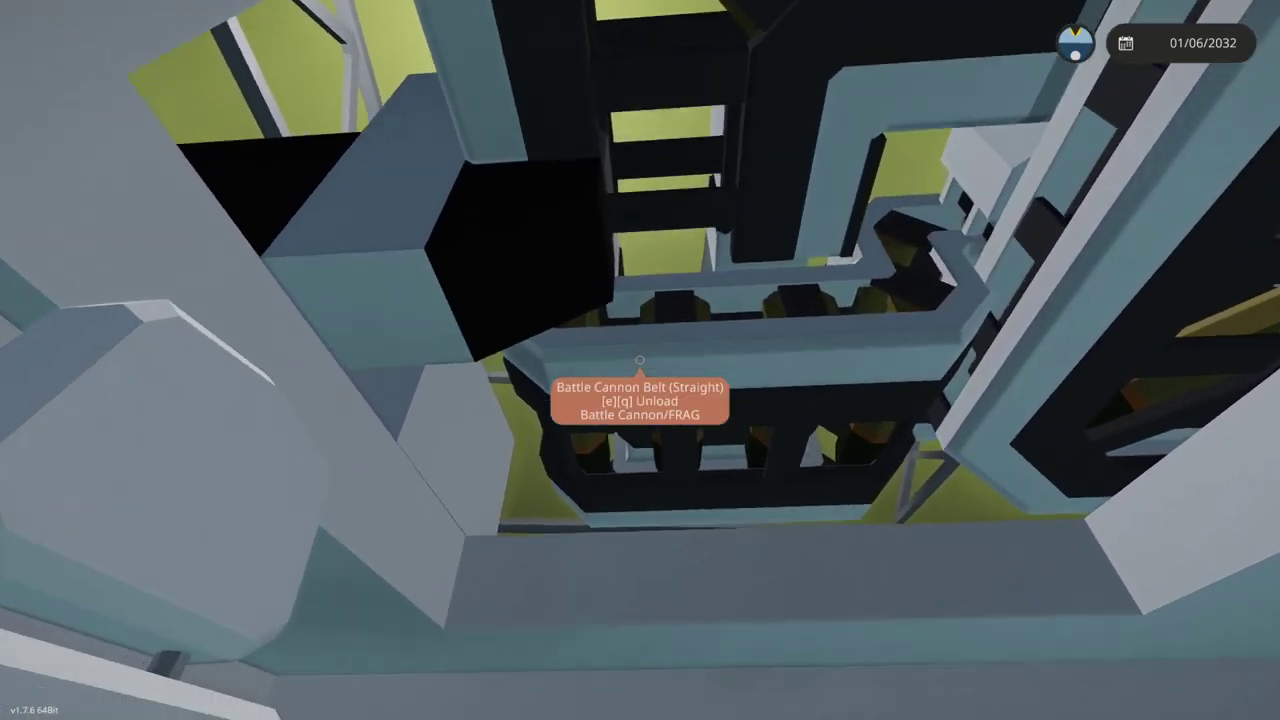
pyautogui.press('w')
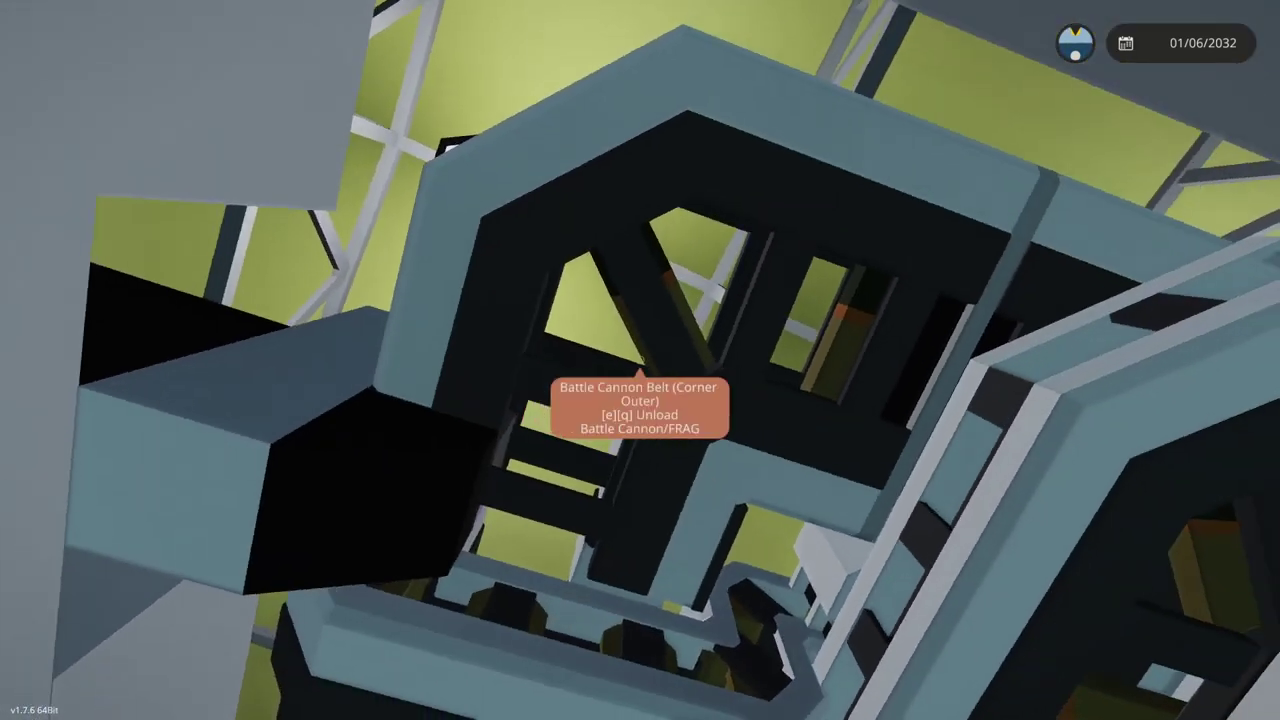
pyautogui.press('s')
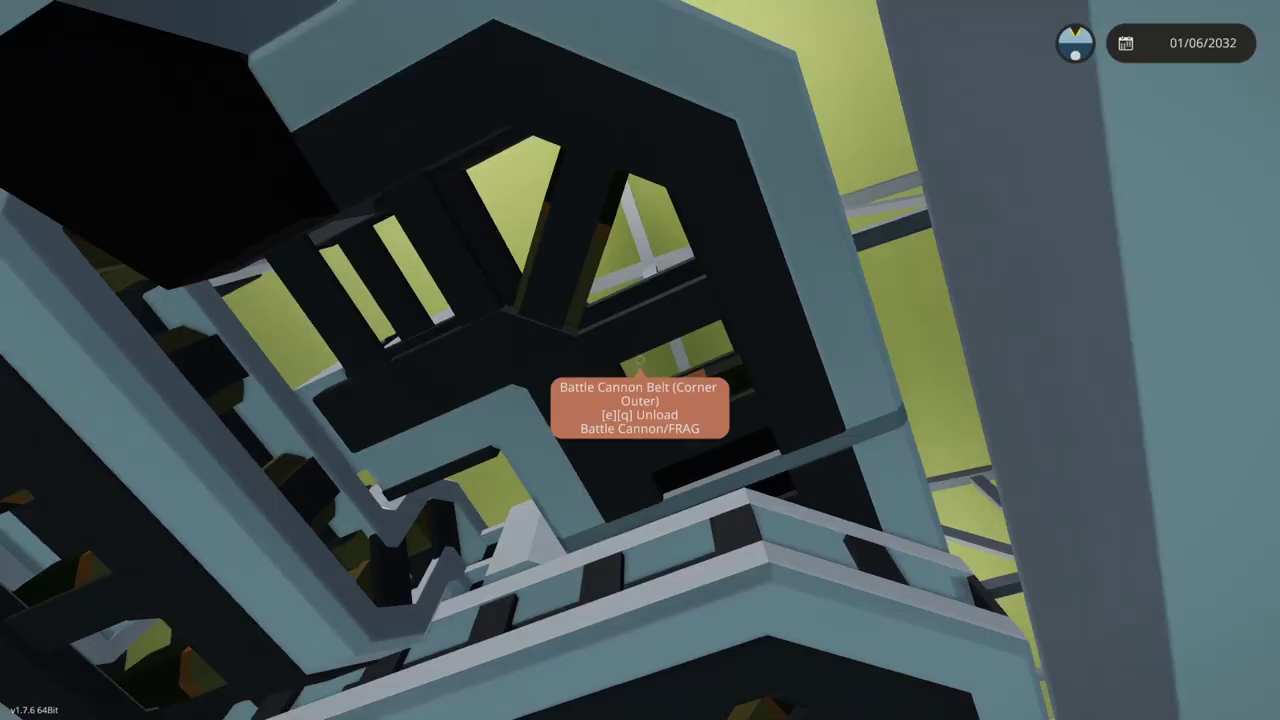
# - Examine the battle cannon, its breech and the ammunition belts from above the vehicle
pyautogui.press('w')
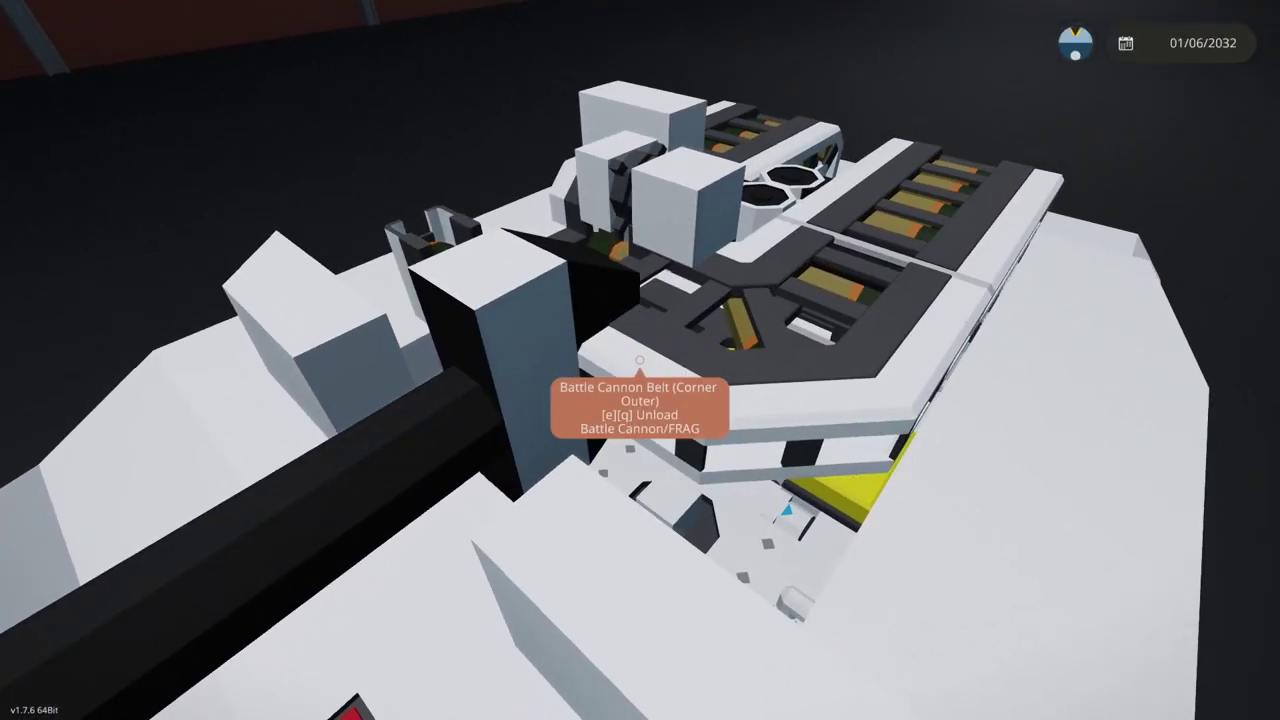
pyautogui.press('w')
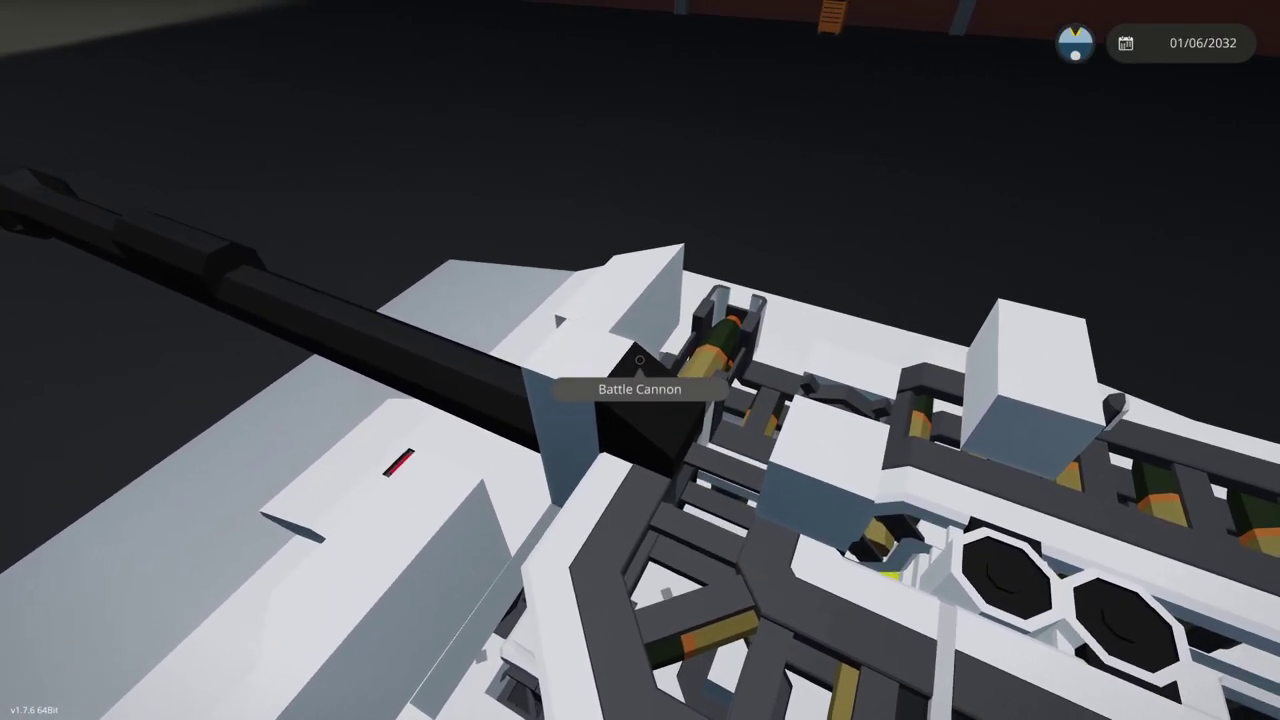
pyautogui.press('w')
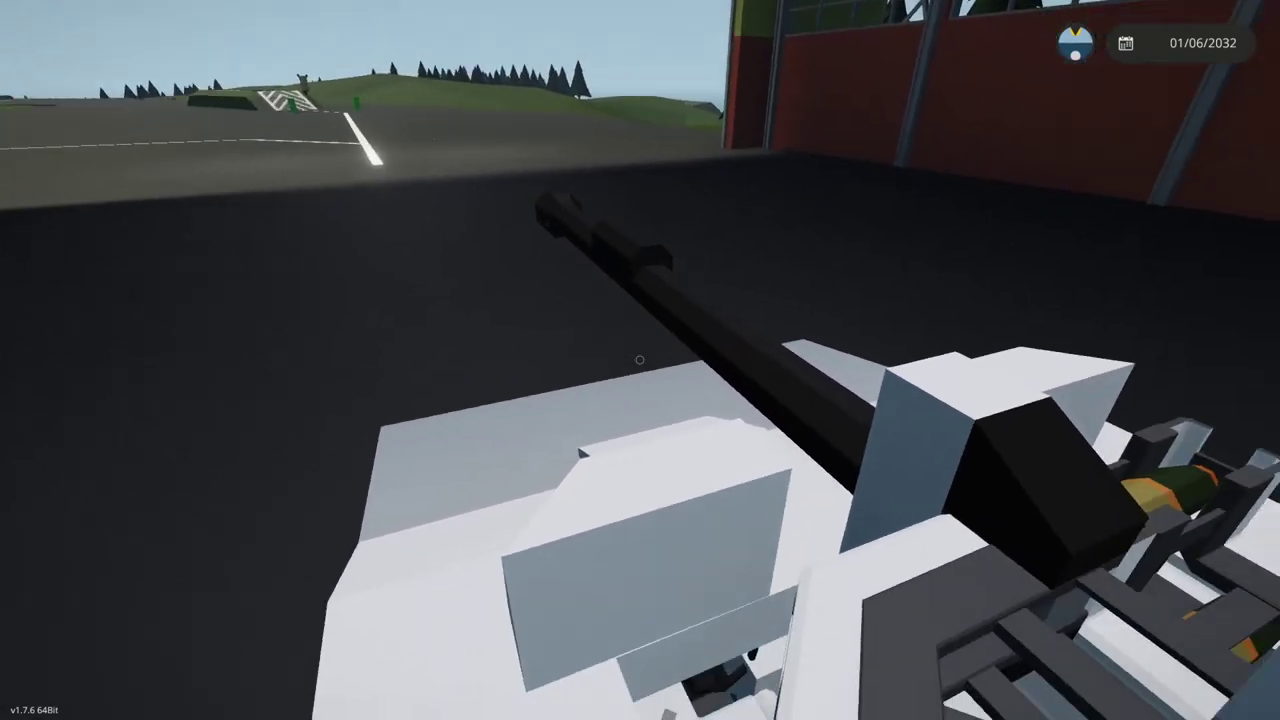
pyautogui.press('w')
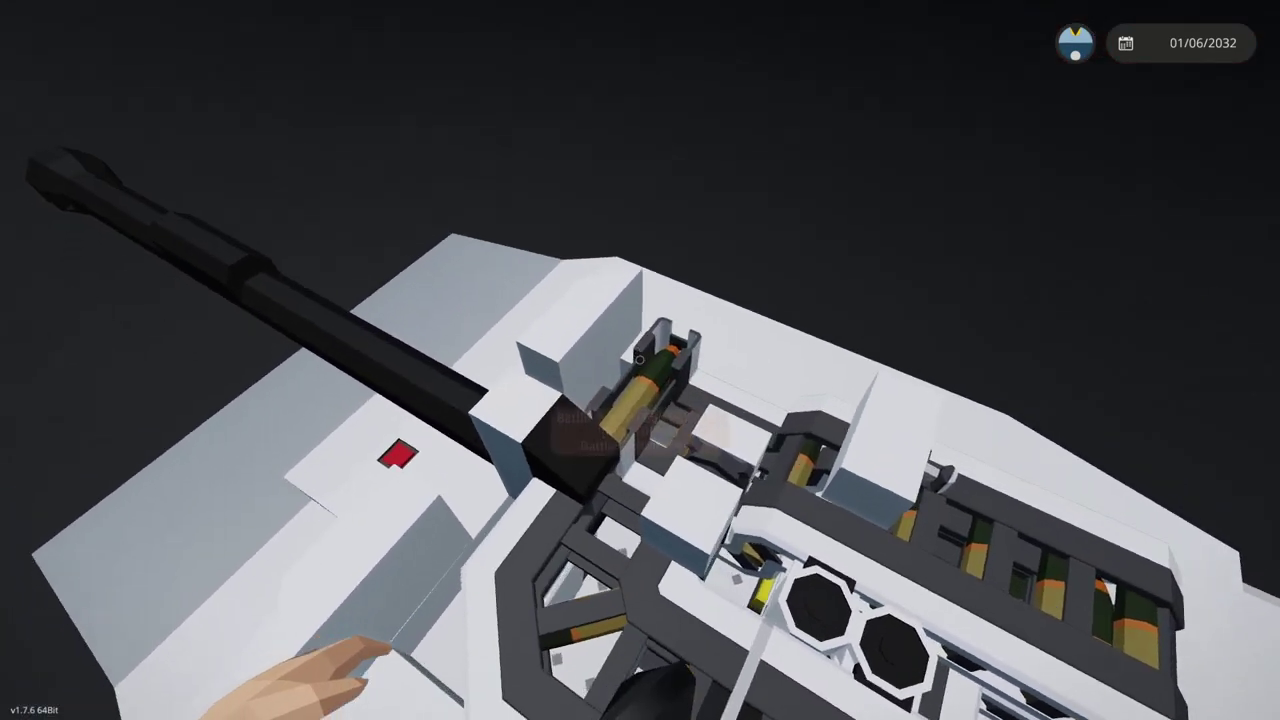
pyautogui.scroll(-5, 640, 360)
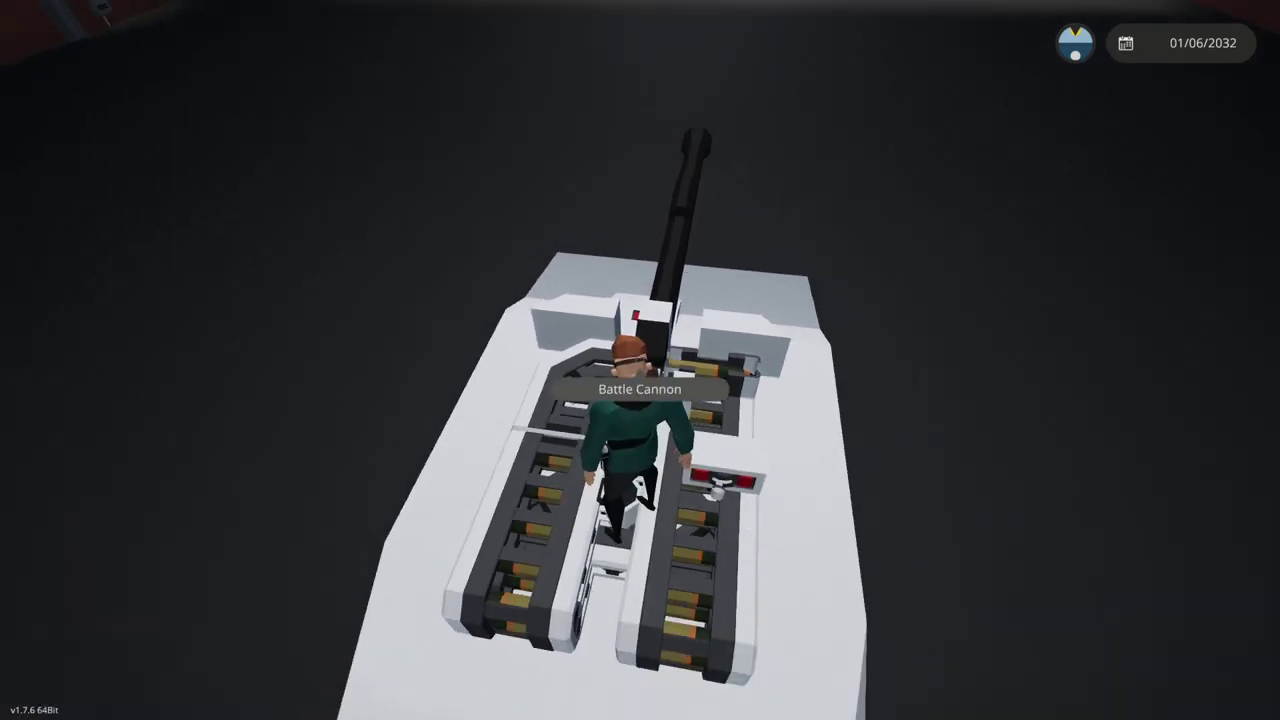
pyautogui.scroll(5, 640, 360)
pyautogui.scroll(-5, 640, 360)
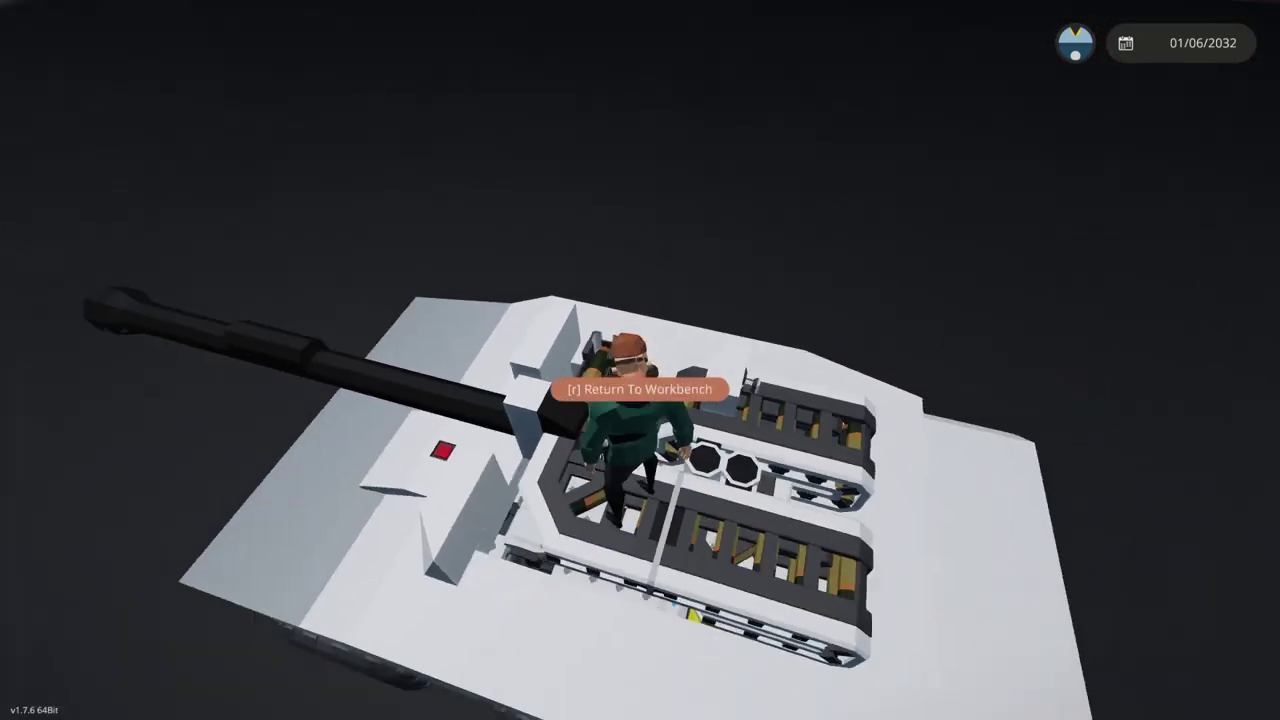
pyautogui.scroll(5, 640, 360)
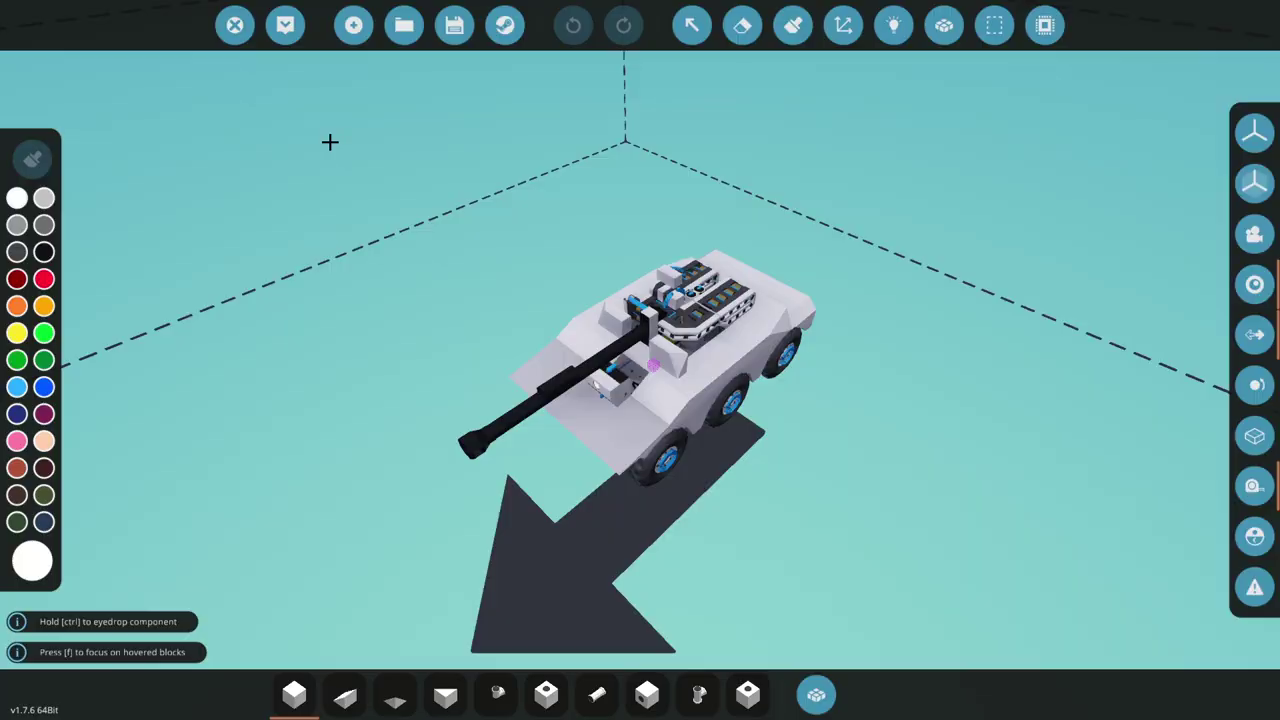
# - Search the component inventory for "push" and place a button on the hull's upper side edge beside the ammunition belts
pyautogui.write('q')
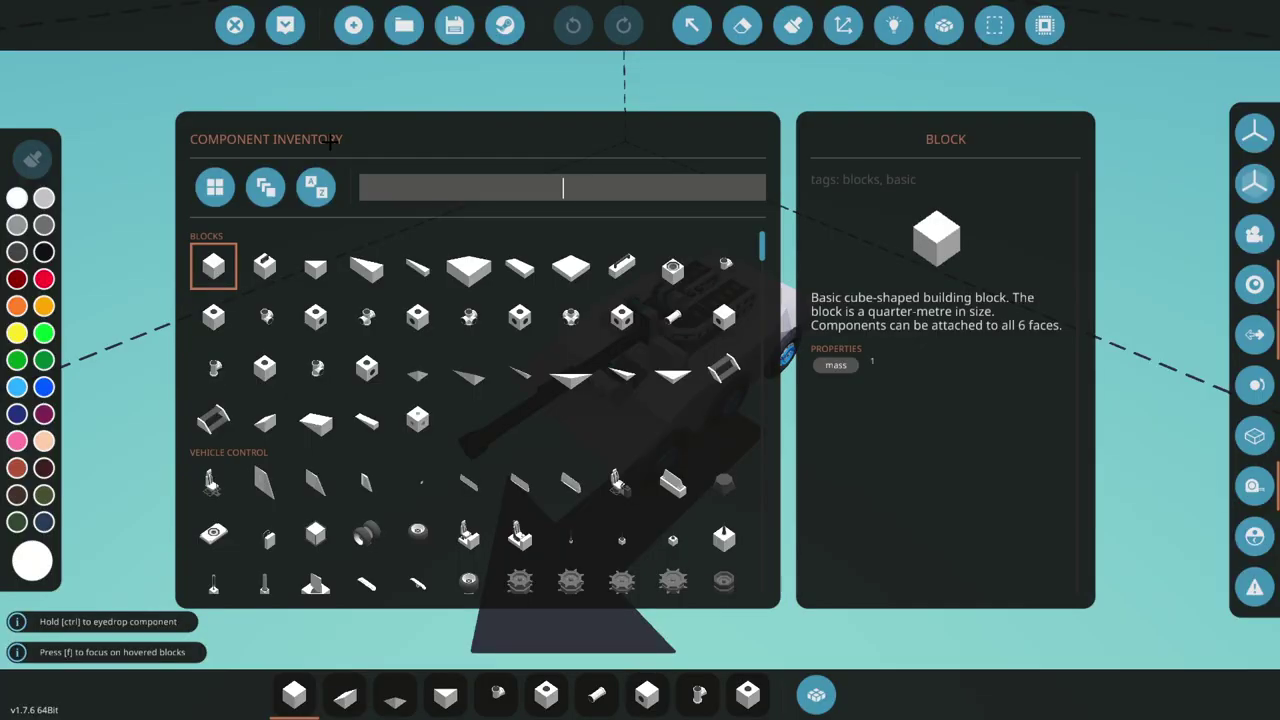
pyautogui.write('psuh')
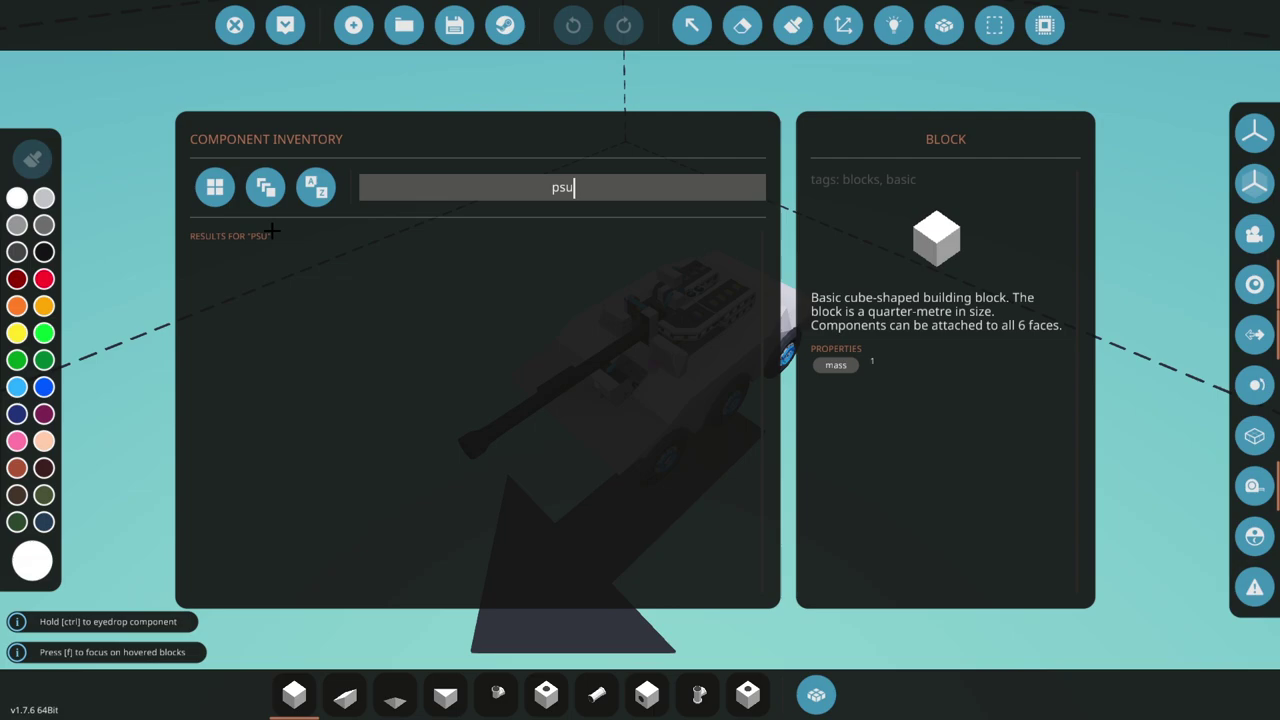
pyautogui.press('BackSpace')
pyautogui.press('BackSpace')
pyautogui.write('ush')
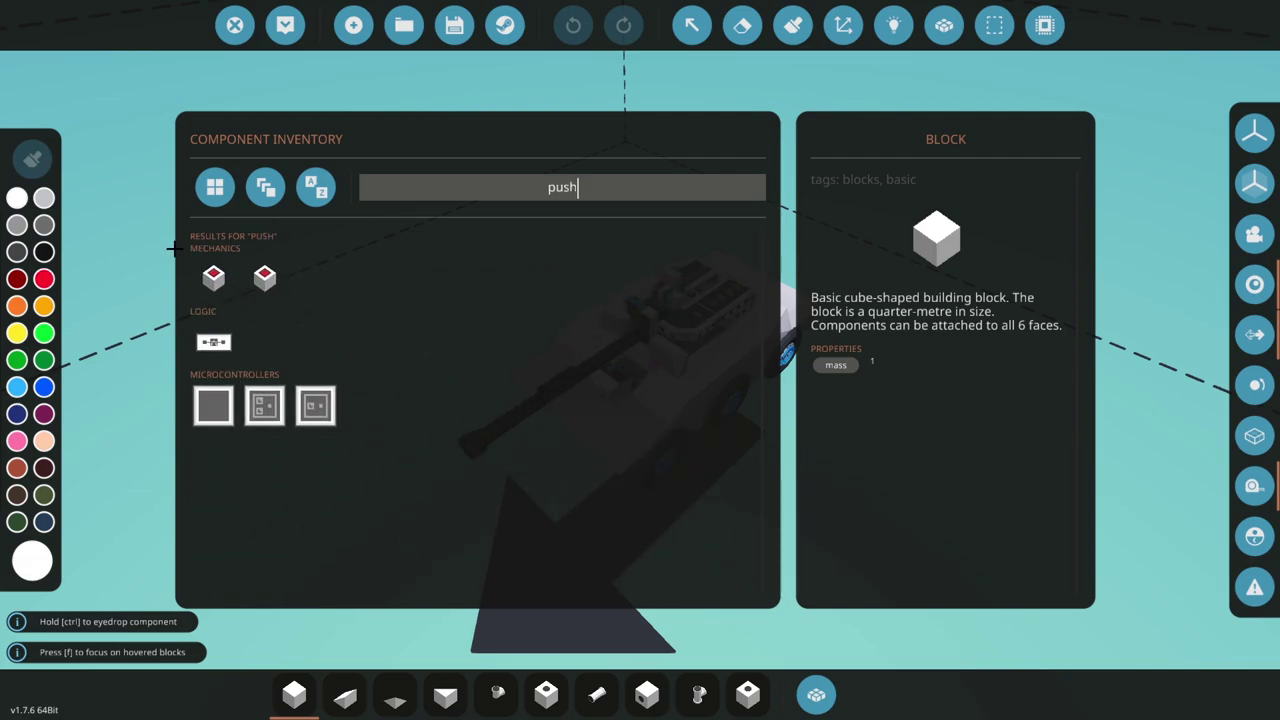
pyautogui.click(215, 280)
pyautogui.scroll(5, 591, 366)
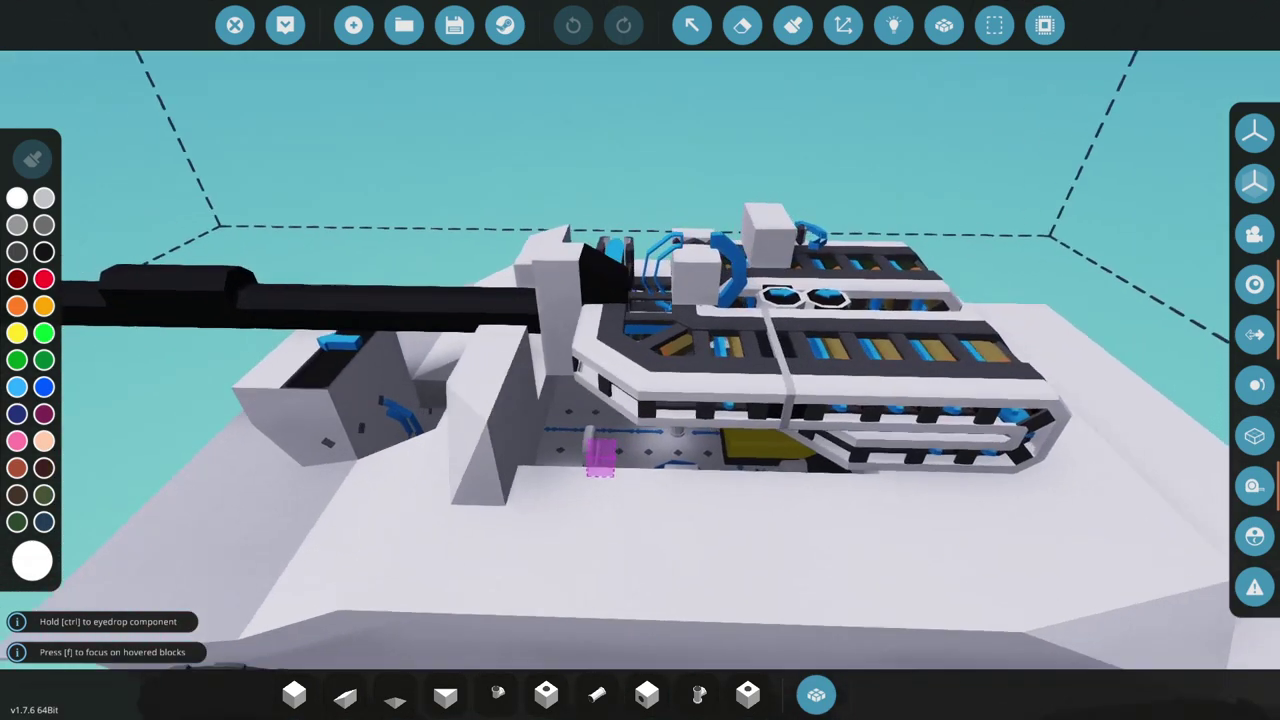
pyautogui.moveTo(591, 366); pyautogui.dragTo(566, 272)
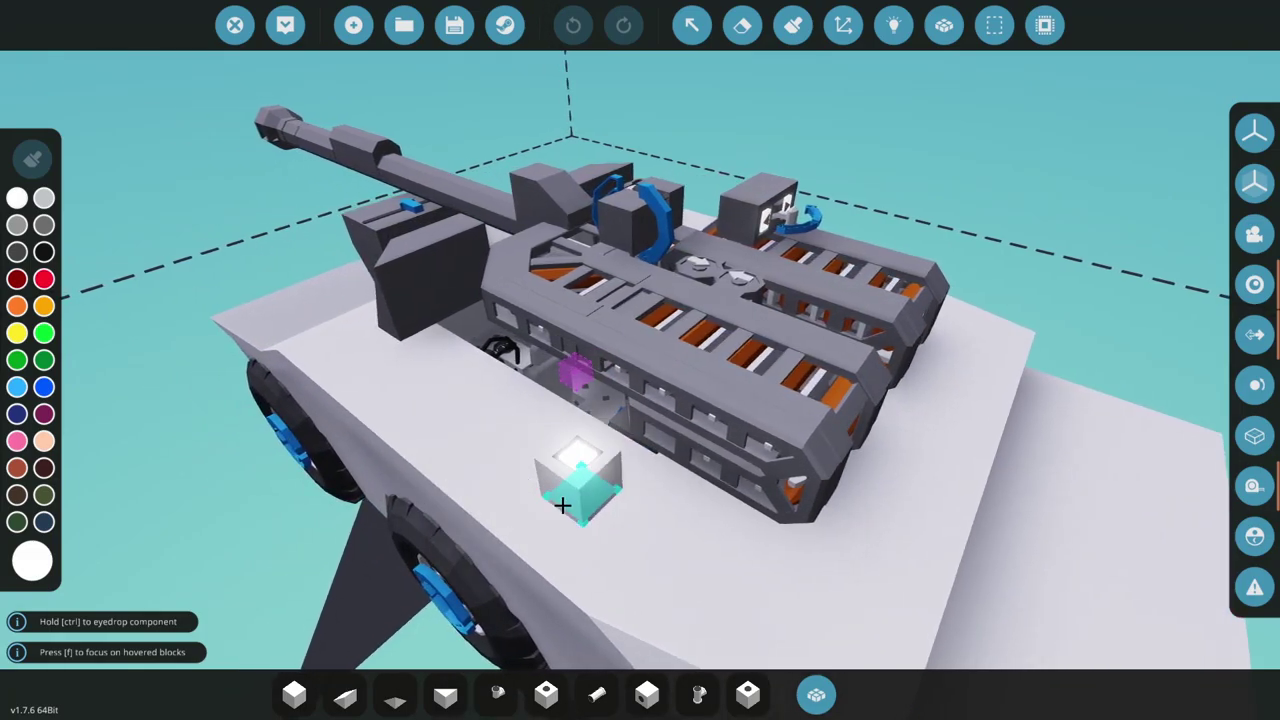
pyautogui.click(535, 515)
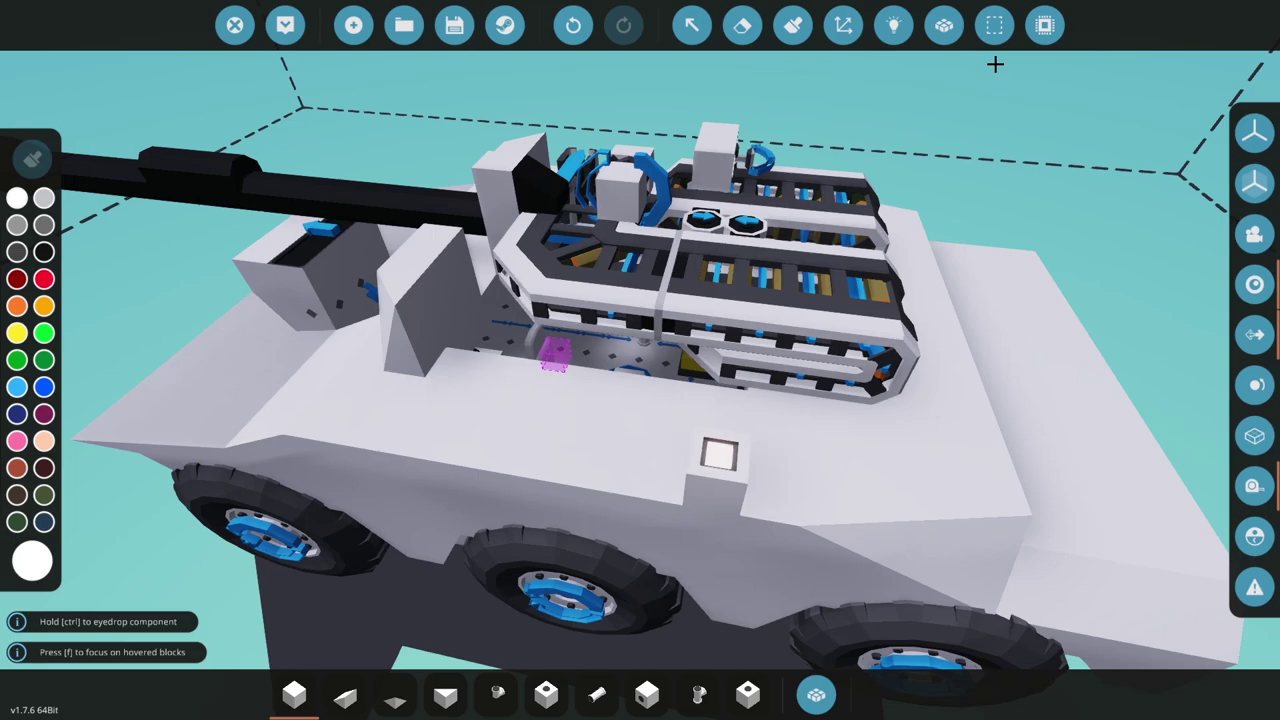
# - Start a new microcontroller in the microcontroller editor, discarding the loaded one, and name it "autloader exam"
pyautogui.click(1045, 27)
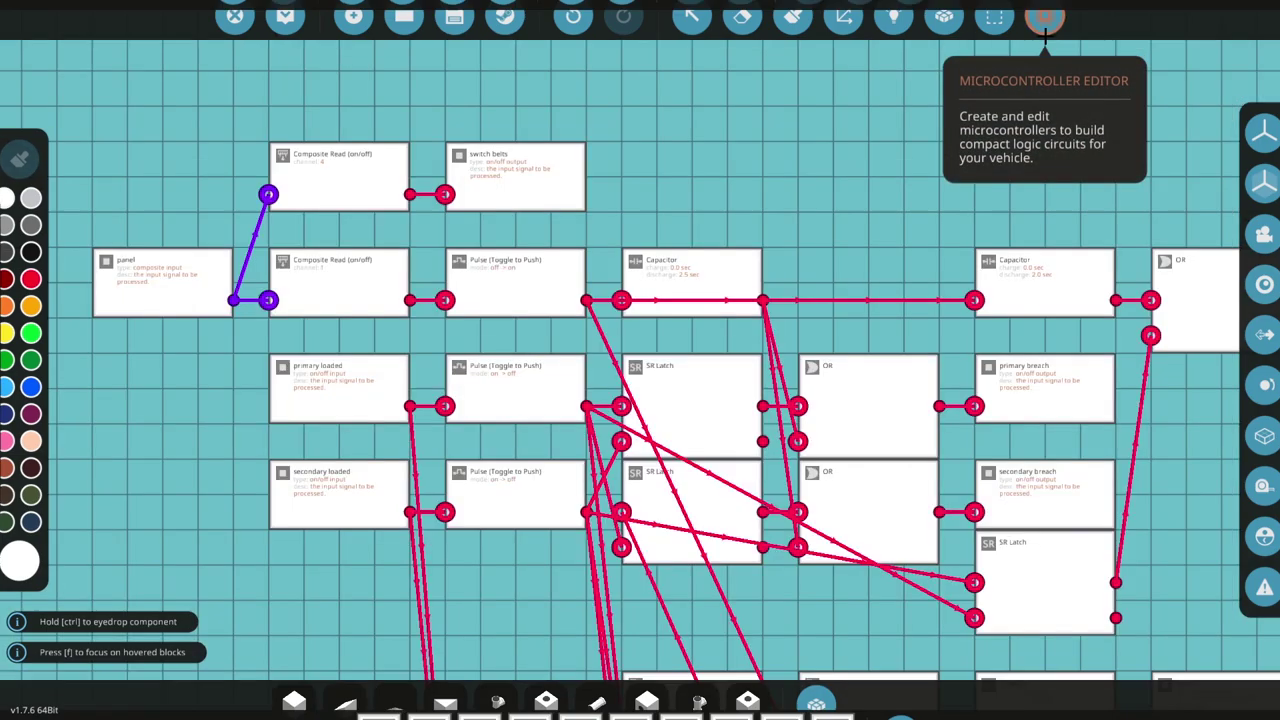
pyautogui.click(346, 23)
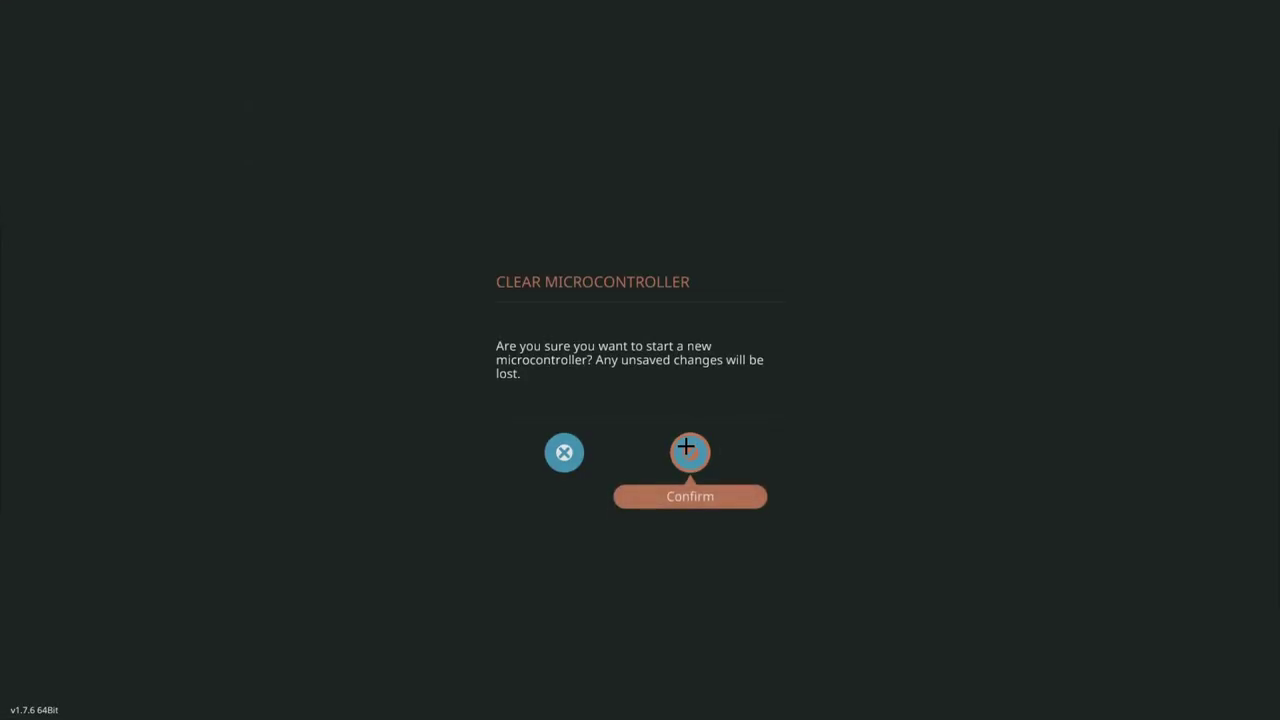
pyautogui.click(688, 451)
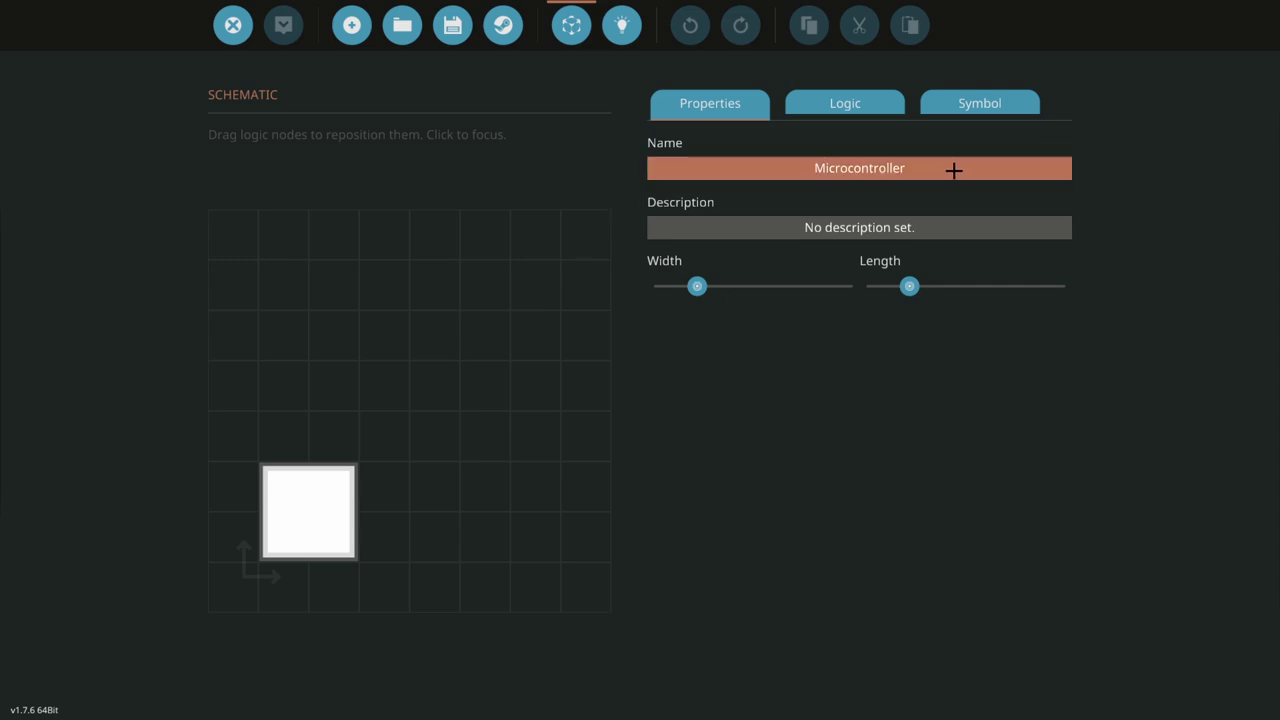
pyautogui.click(730, 180)
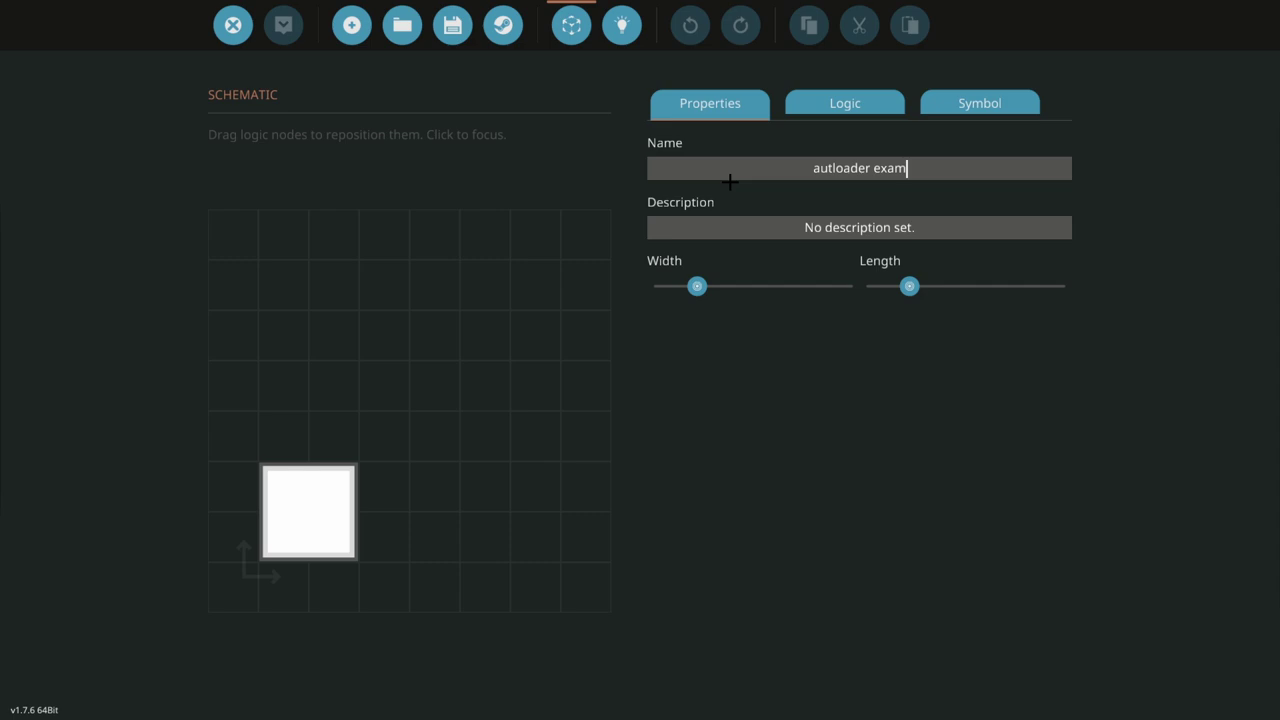
# - Add an on/off output node named "trigger" to the microcontroller
pyautogui.click(860, 100)
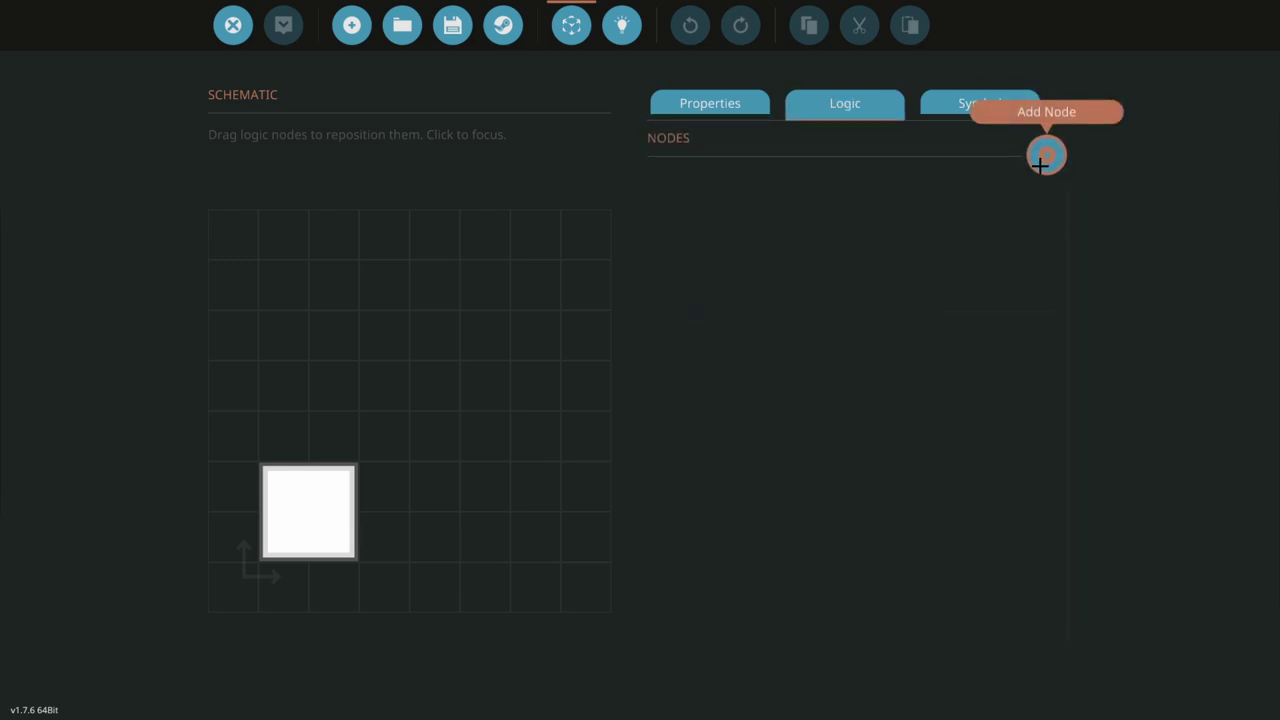
pyautogui.click(1040, 160)
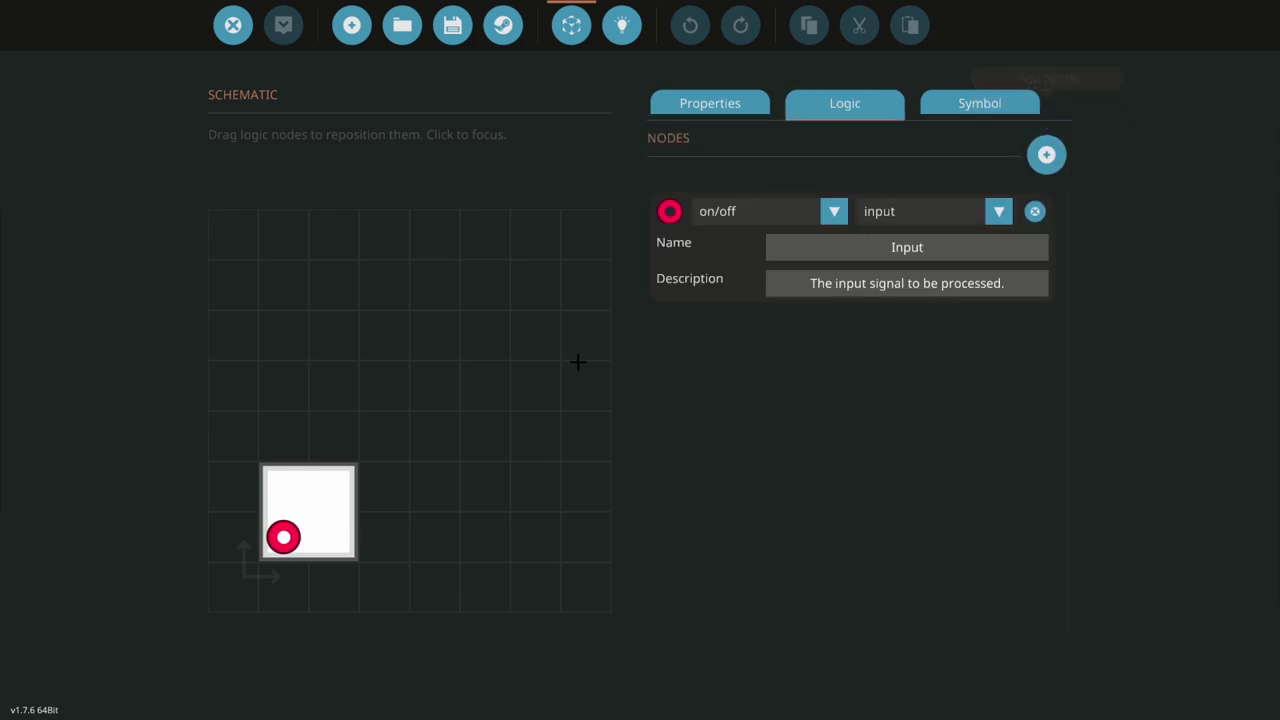
pyautogui.click(954, 212)
pyautogui.click(943, 263)
pyautogui.click(966, 246)
pyautogui.write('trigger')
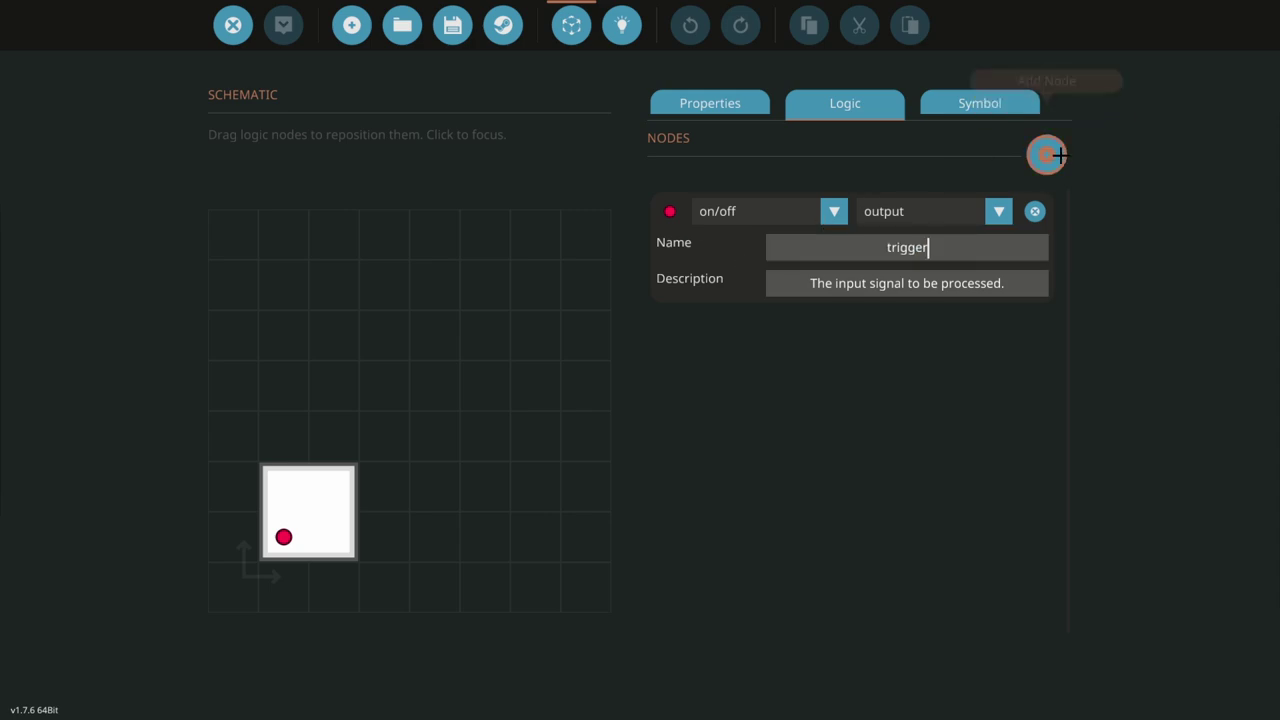
# - Add an on/off output node named "feed and breach" and an on/off input node named "load/fire" to the microcontroller
pyautogui.click(1050, 155)
pyautogui.click(900, 337)
pyautogui.click(943, 388)
pyautogui.click(966, 377)
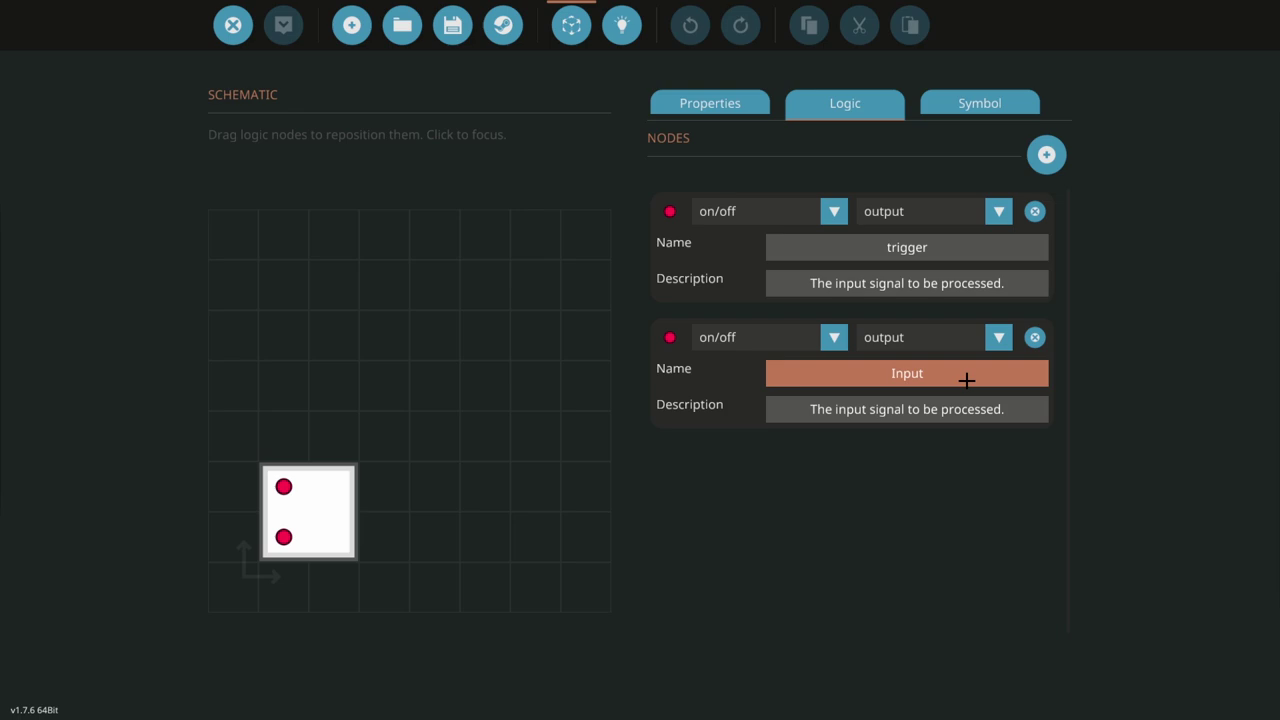
pyautogui.write('fe')
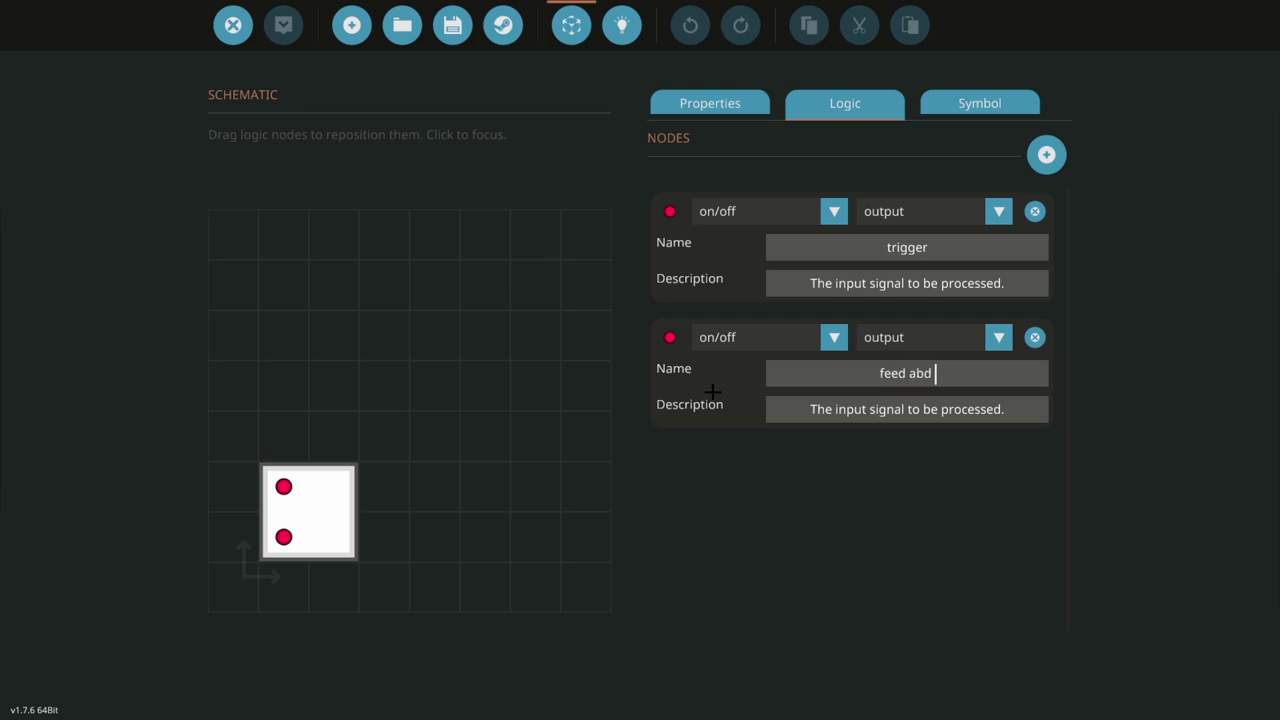
pyautogui.write('ed and breach')
pyautogui.press('Return')
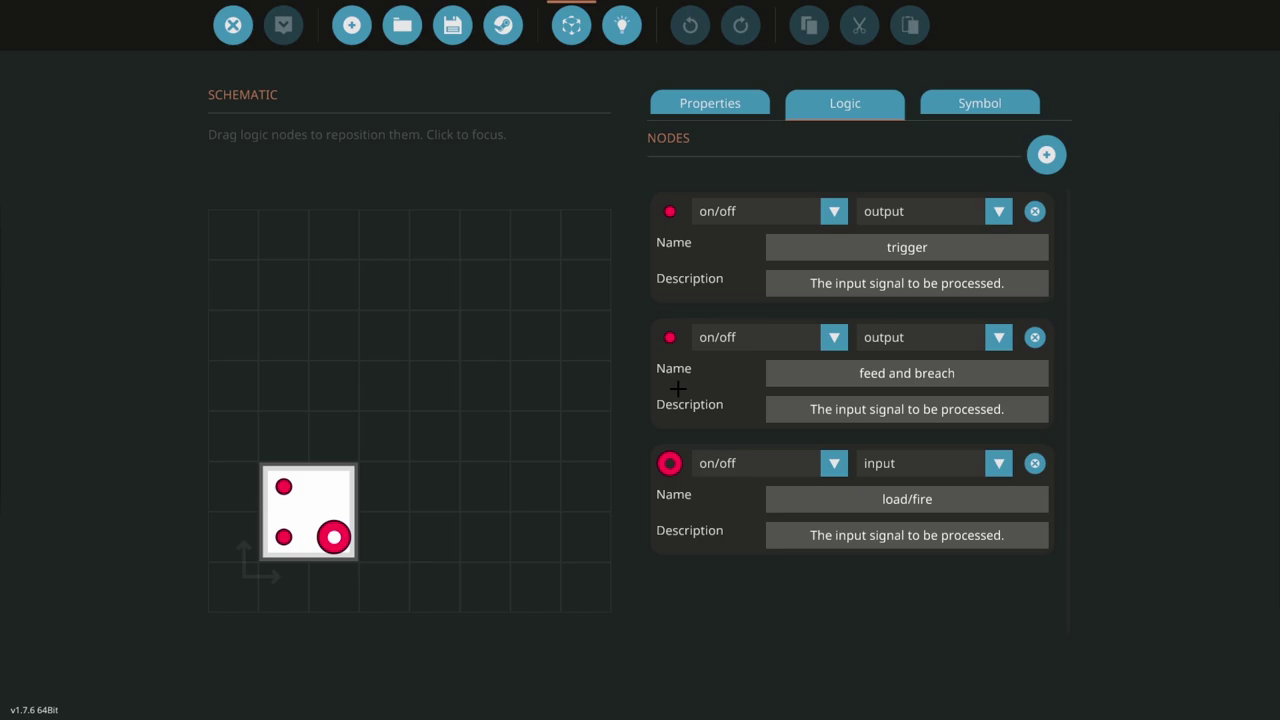
# - In the logic layout, place the trigger output above the feed and breach output, well apart from the load/fire input
pyautogui.click(622, 25)
pyautogui.moveTo(832, 385); pyautogui.dragTo(1051, 312)
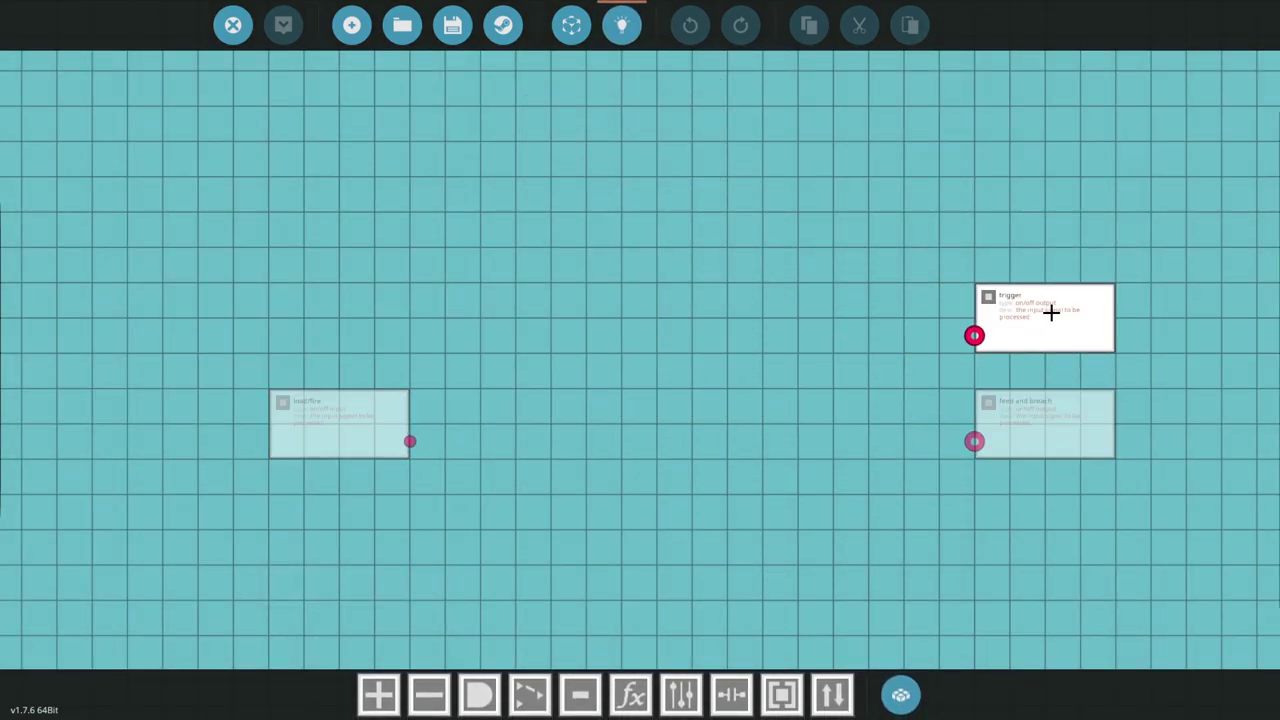
pyautogui.press('Tab')
pyautogui.press('Escape')
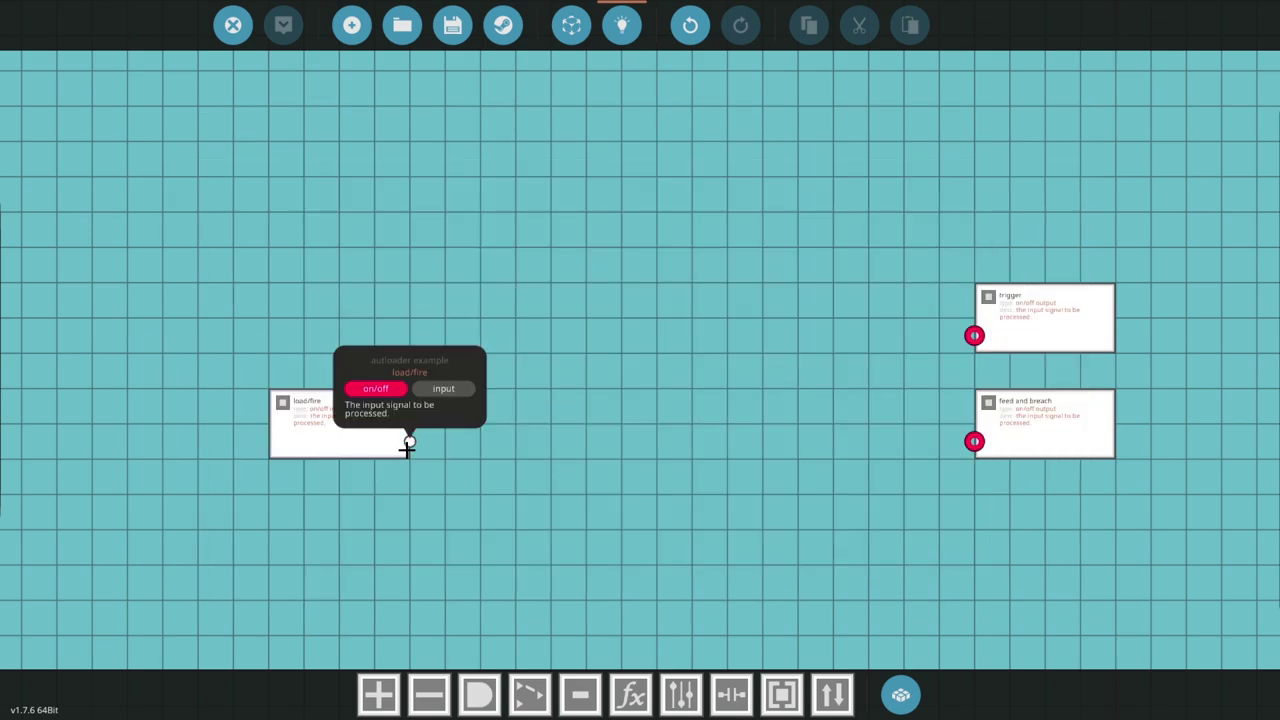
# - Search the logic gates for "pulse", place a Pulse (Toggle to Push) gate beside load/fire and connect load/fire to it
pyautogui.press('Tab')
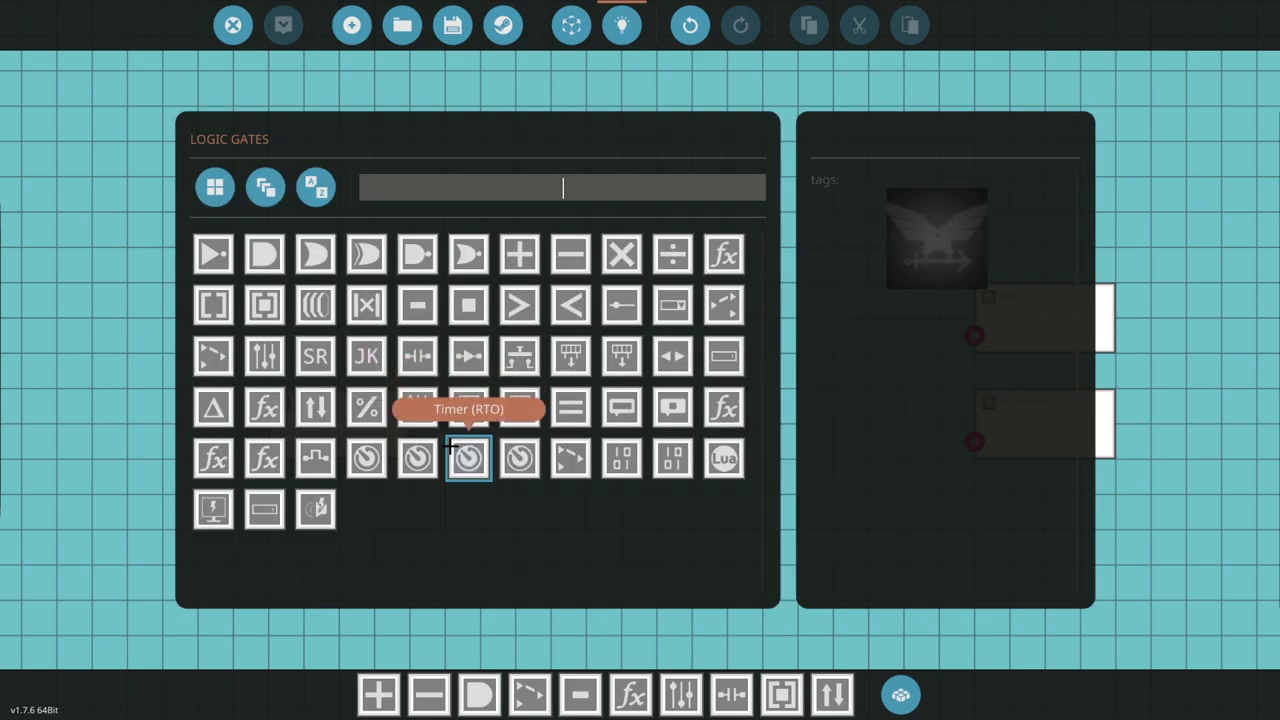
pyautogui.write('pulse')
pyautogui.click(221, 268)
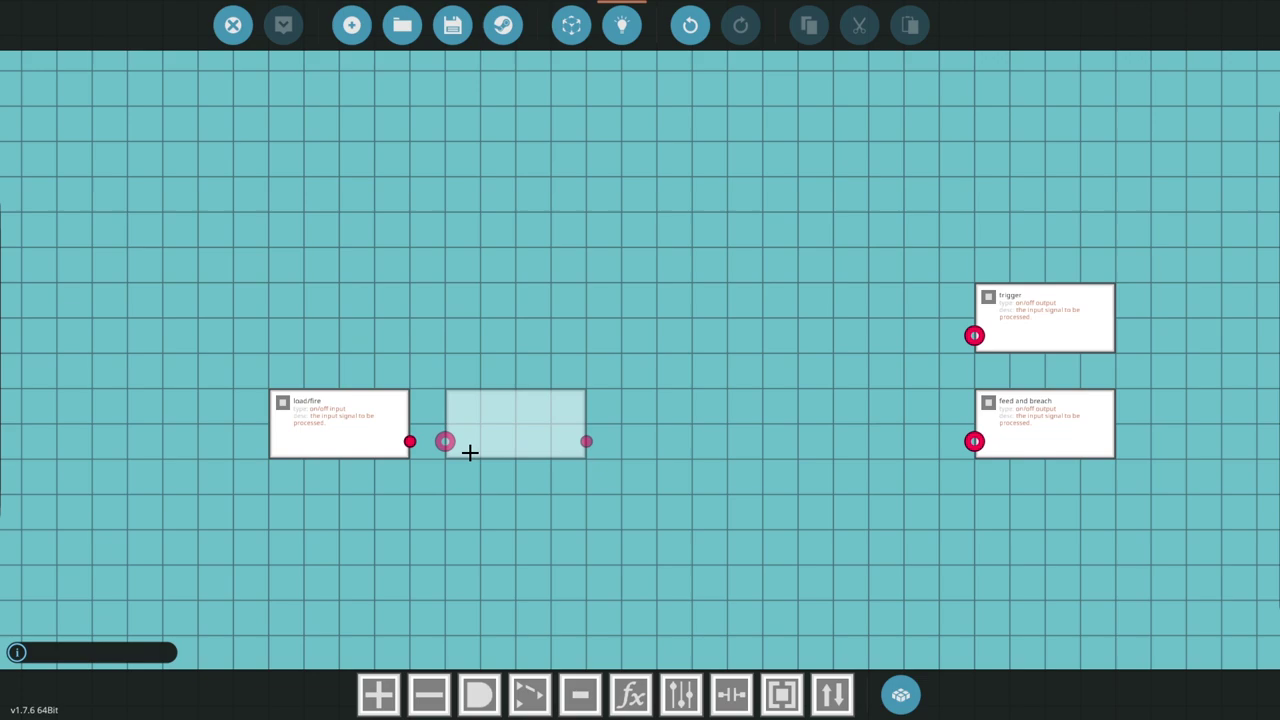
pyautogui.click(469, 452)
pyautogui.moveTo(409, 441); pyautogui.dragTo(438, 442)
pyautogui.click(411, 409)
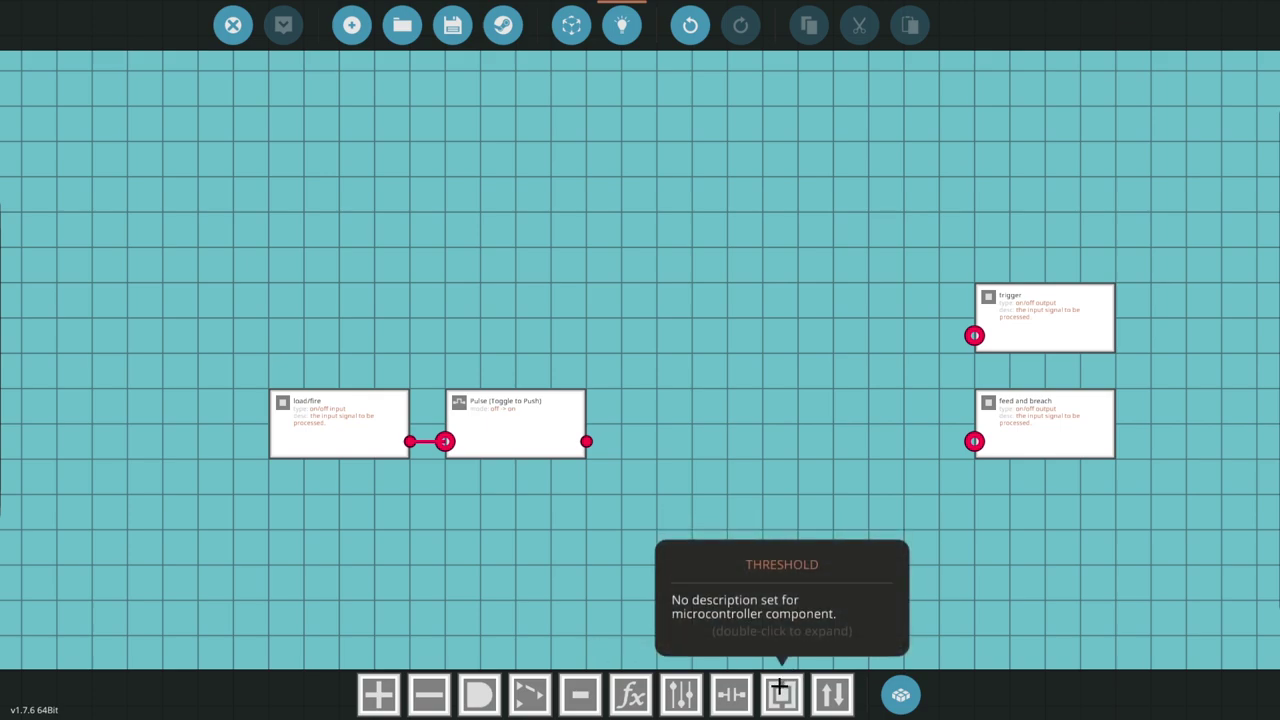
# - Search the logic gates for "cap" and place a Capacitor directly after the pulse gate
pyautogui.press('space')
pyautogui.write('cap')
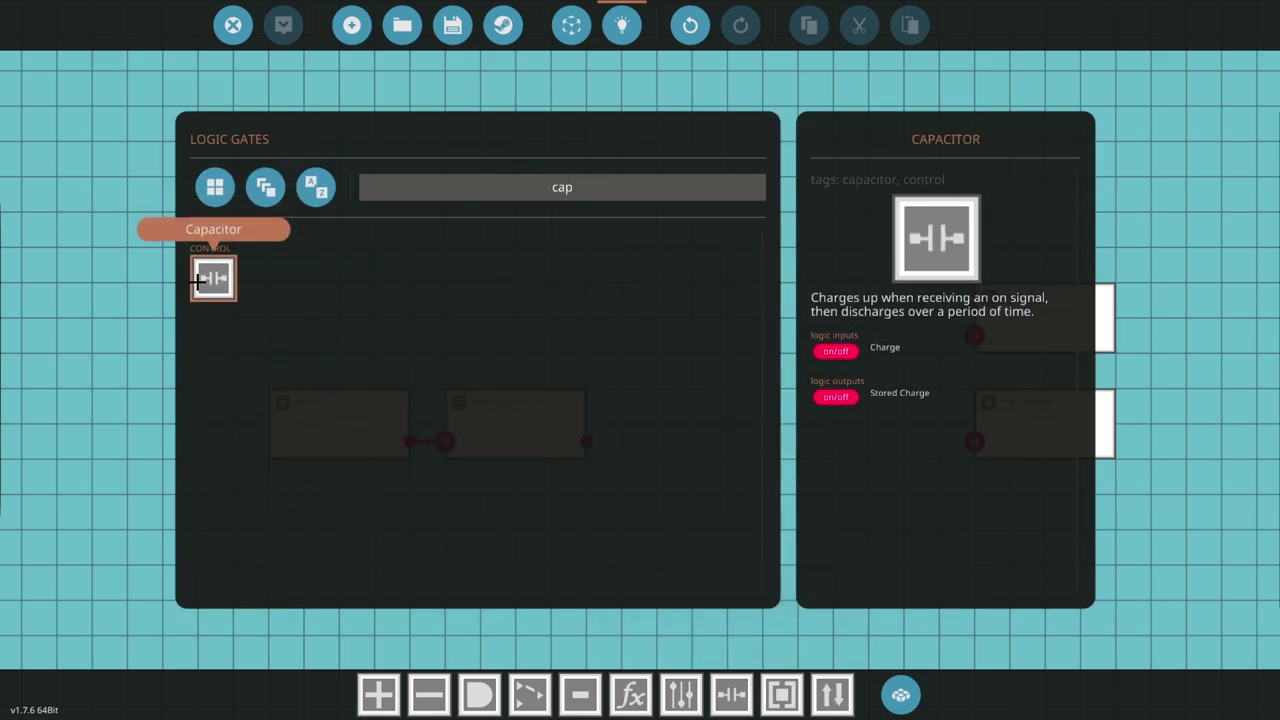
pyautogui.click(211, 277)
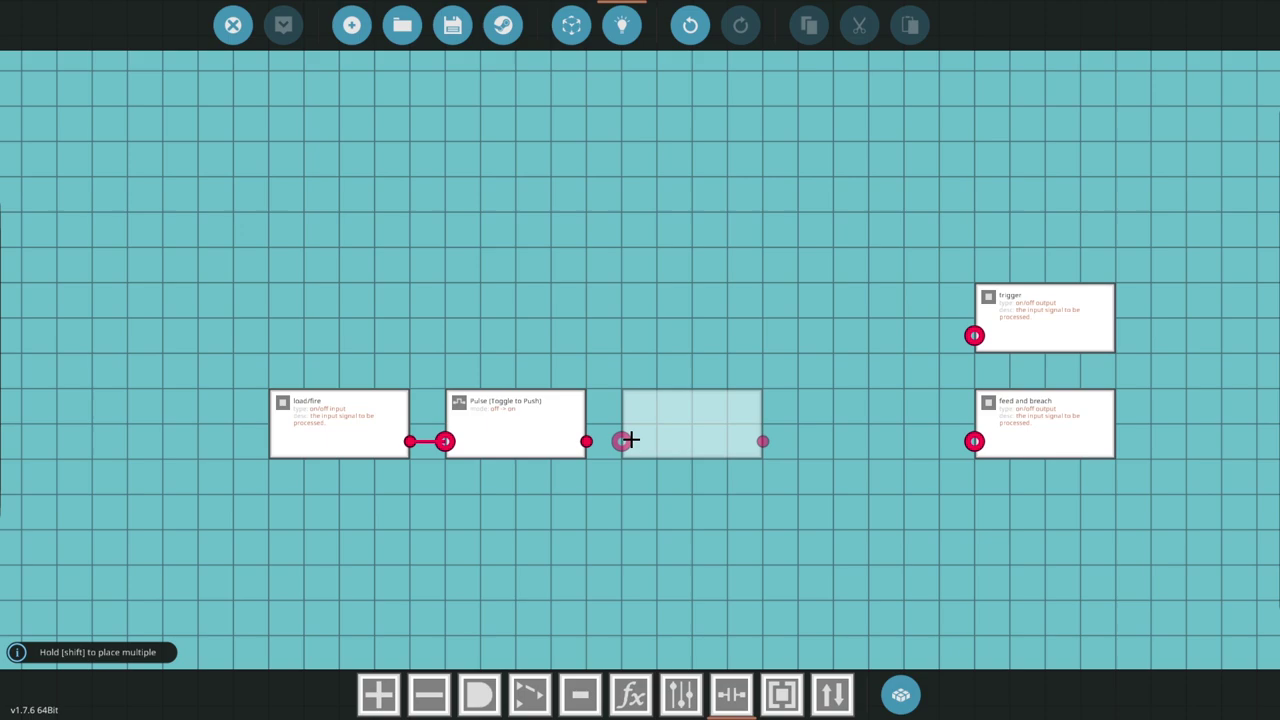
pyautogui.click(625, 440)
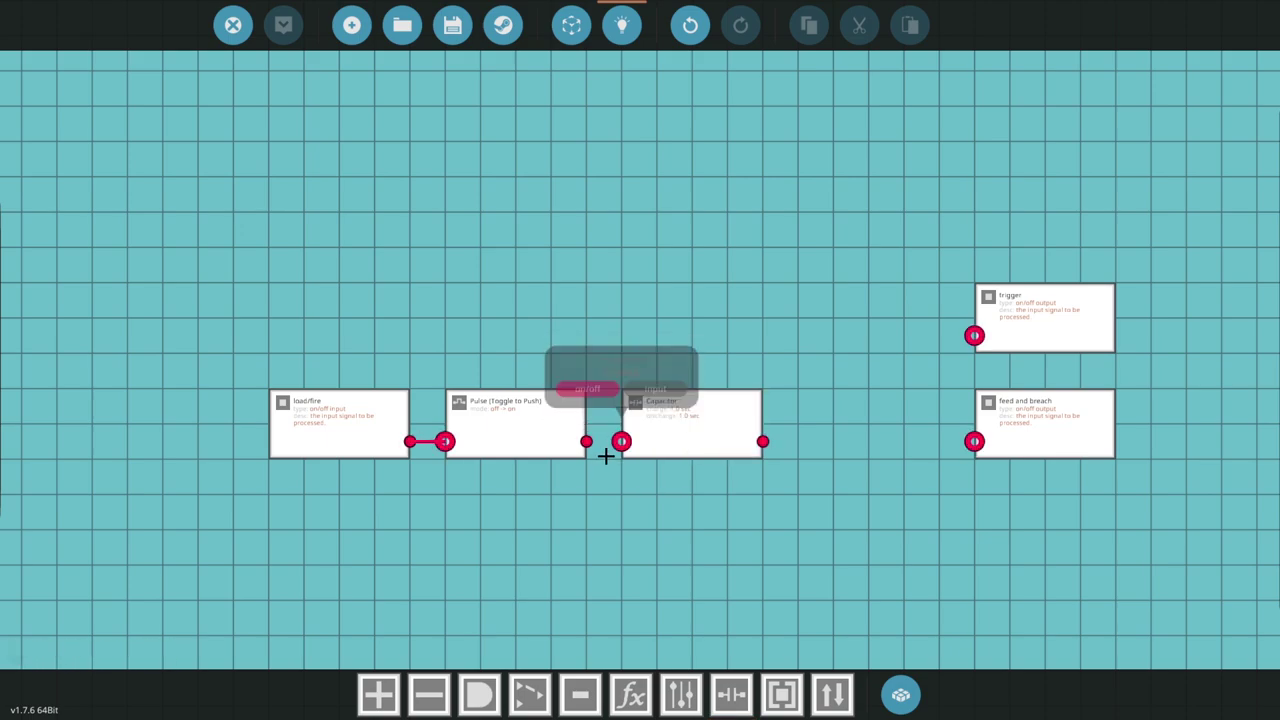
# - Connect the pulse output to the capacitor and set its charge time to 0.0 sec and discharge time to 2.2 sec
pyautogui.click(737, 417)
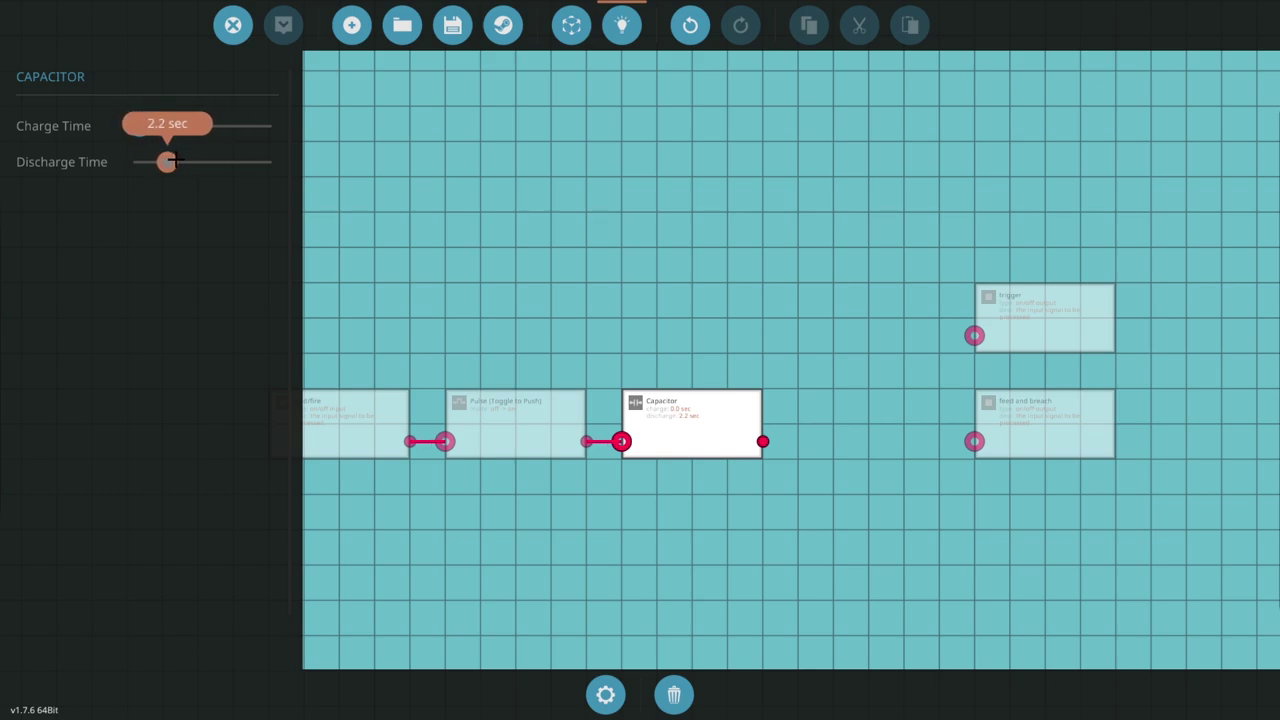
pyautogui.click(605, 254)
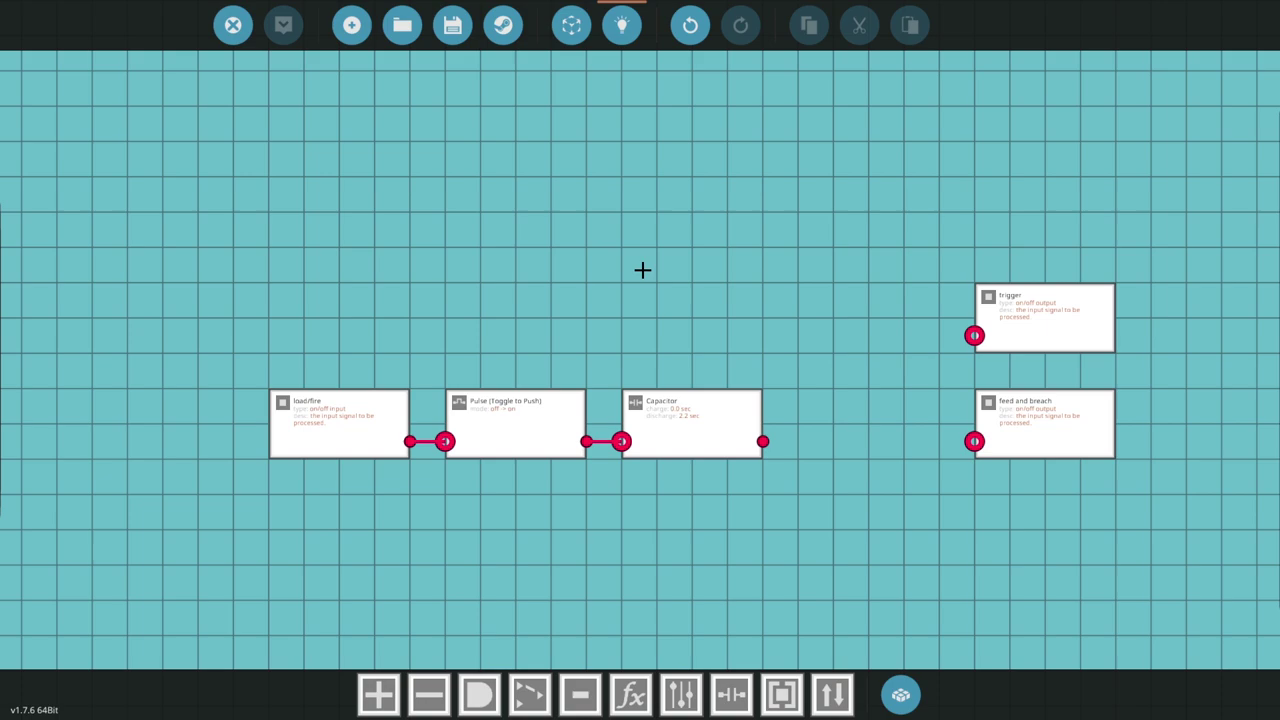
pyautogui.click(707, 396)
pyautogui.click(646, 291)
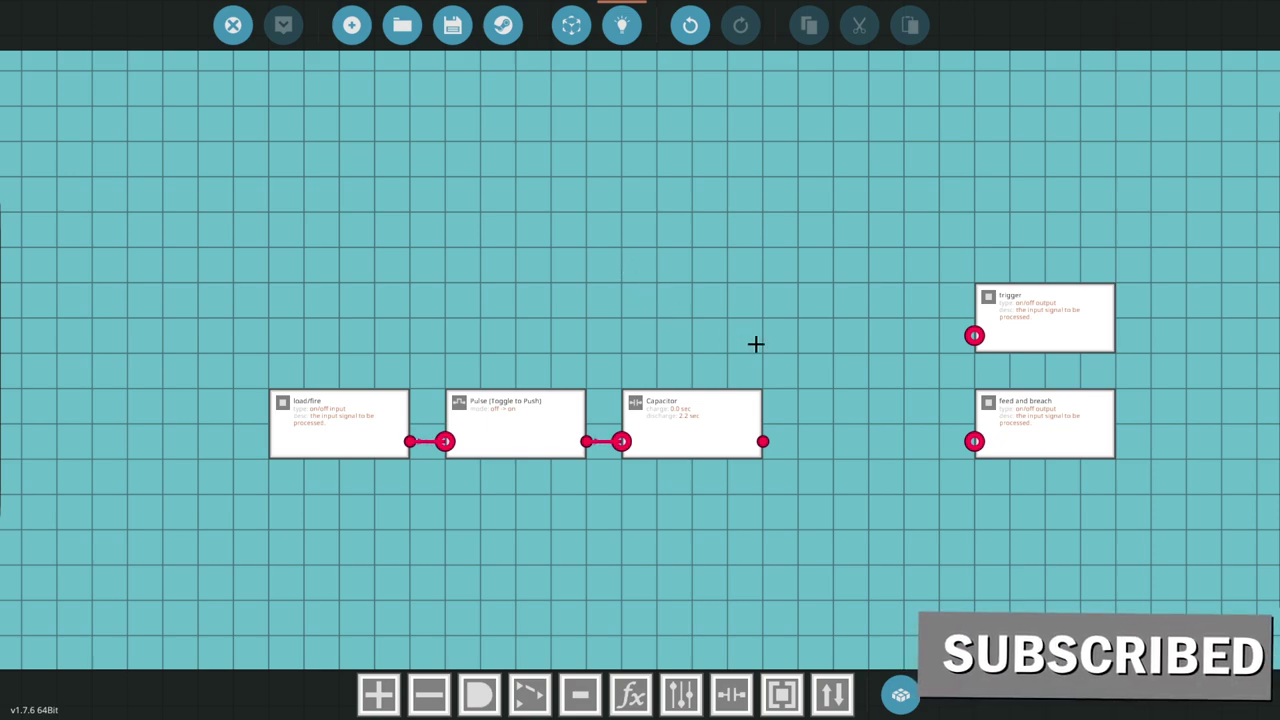
pyautogui.moveTo(820, 357); pyautogui.dragTo(757, 347)
pyautogui.scroll(2, 734, 366)
pyautogui.click(671, 406)
pyautogui.click(657, 287)
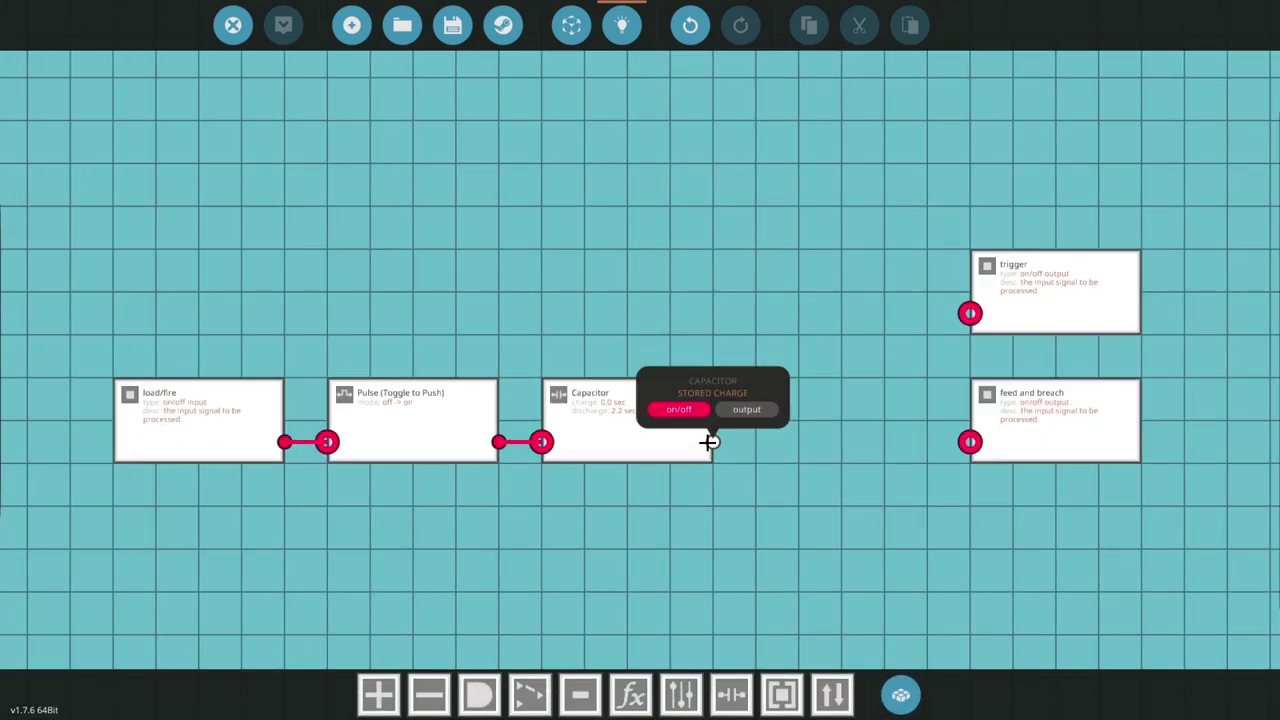
# - Connect the capacitor's stored charge to feed and breach, and the pulse output to trigger, moving both output nodes close to their sources
pyautogui.moveTo(712, 441); pyautogui.dragTo(900, 423)
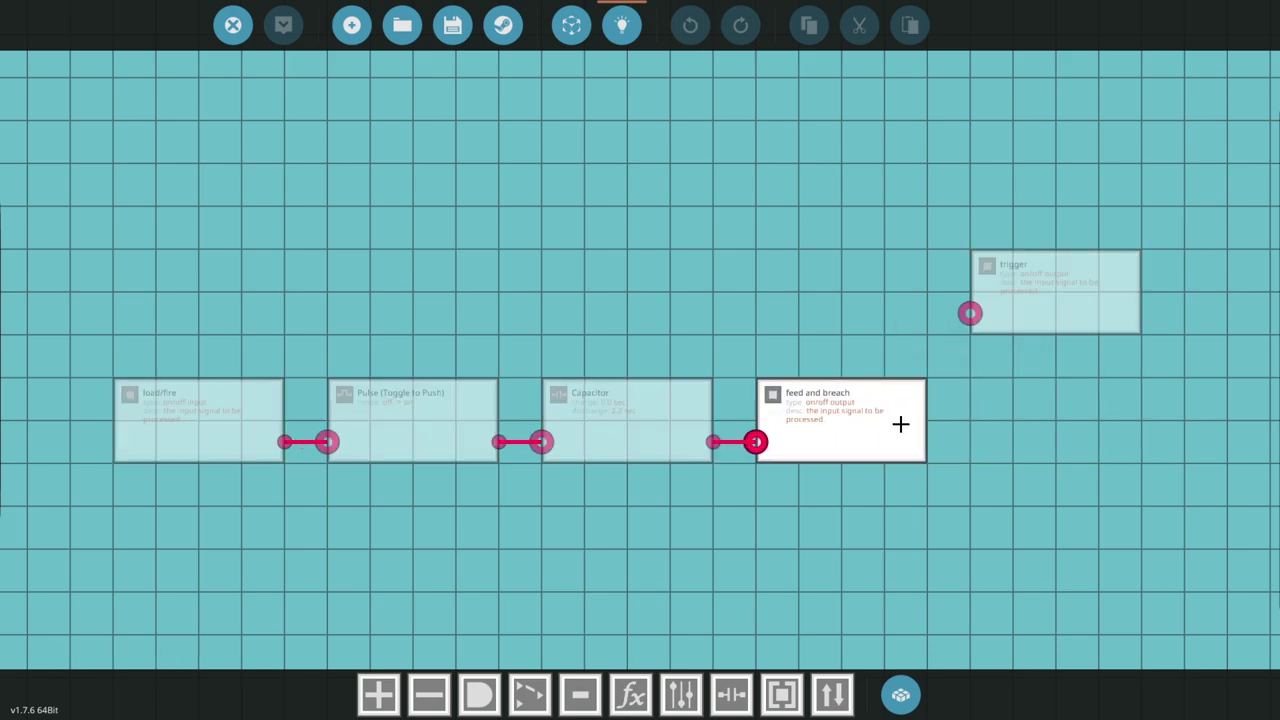
pyautogui.moveTo(1060, 280); pyautogui.dragTo(866, 271)
pyautogui.moveTo(507, 441); pyautogui.dragTo(631, 308)
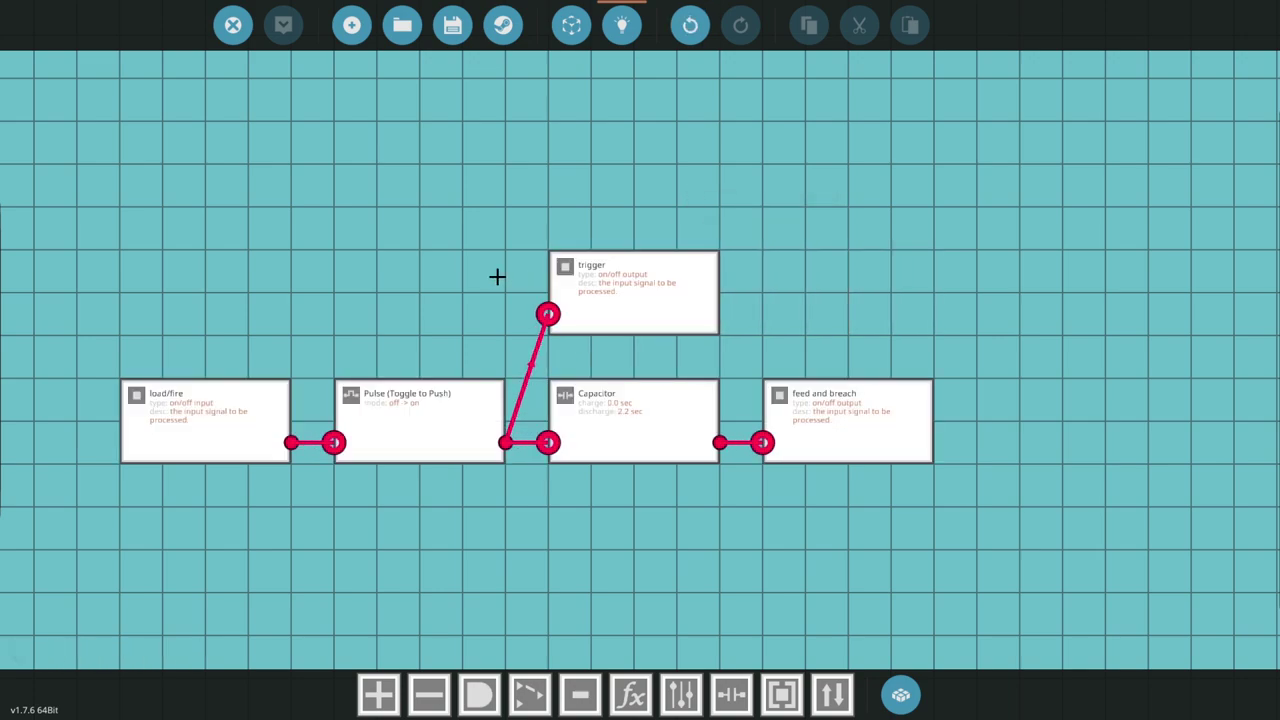
pyautogui.moveTo(497, 277); pyautogui.dragTo(657, 313)
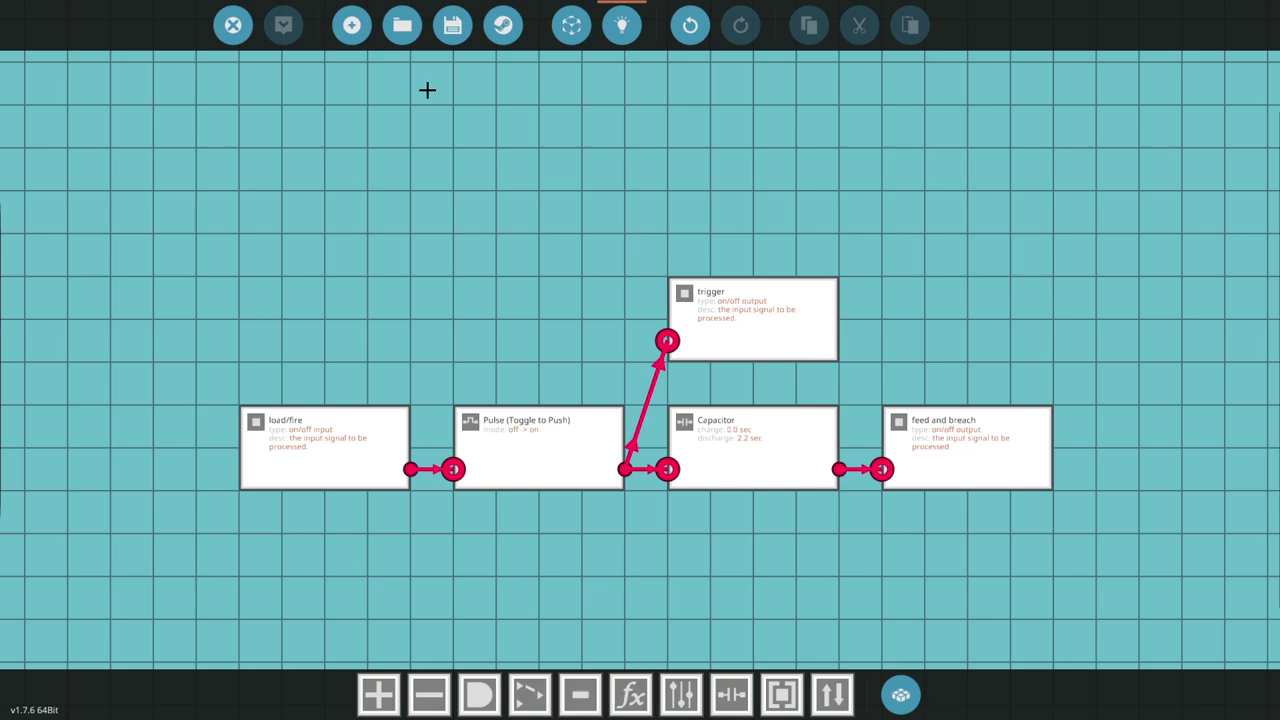
# - Save the microcontroller as "autoloader example" and place it on the vehicle's hull edge beside the push button
pyautogui.click(453, 28)
pyautogui.click(345, 250)
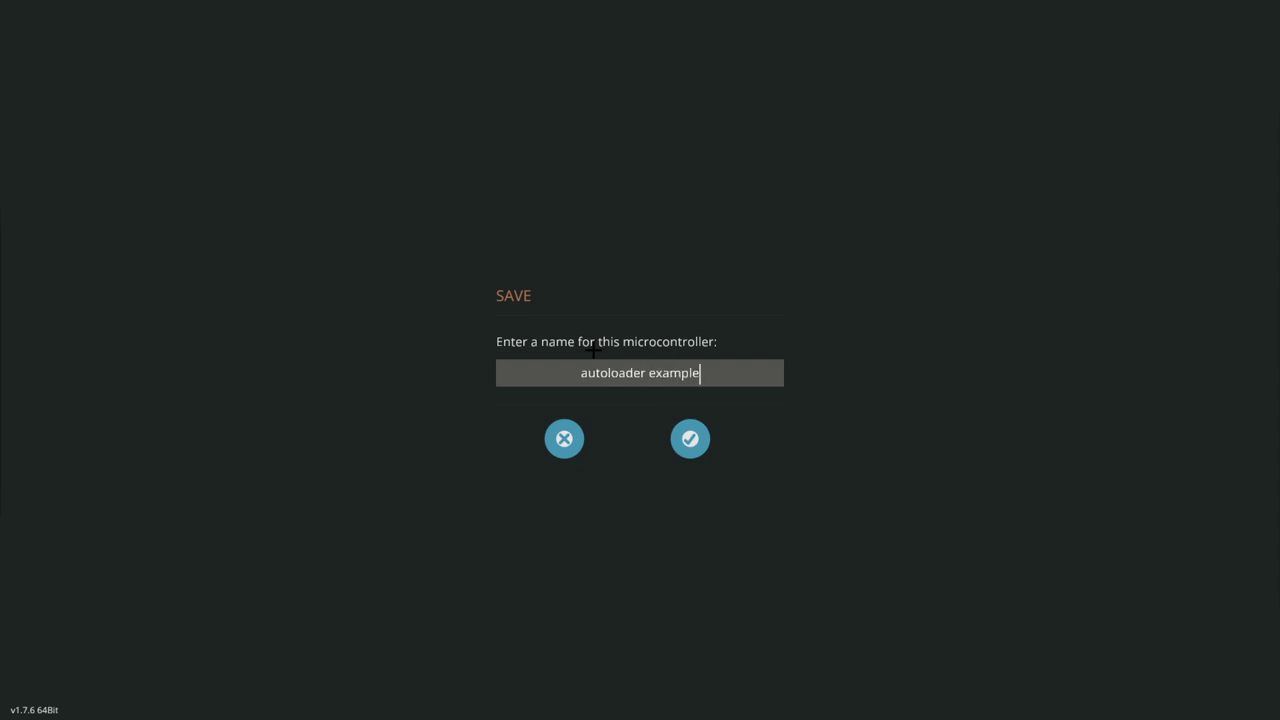
pyautogui.write('autoloader example')
pyautogui.press('Return')
pyautogui.click(229, 22)
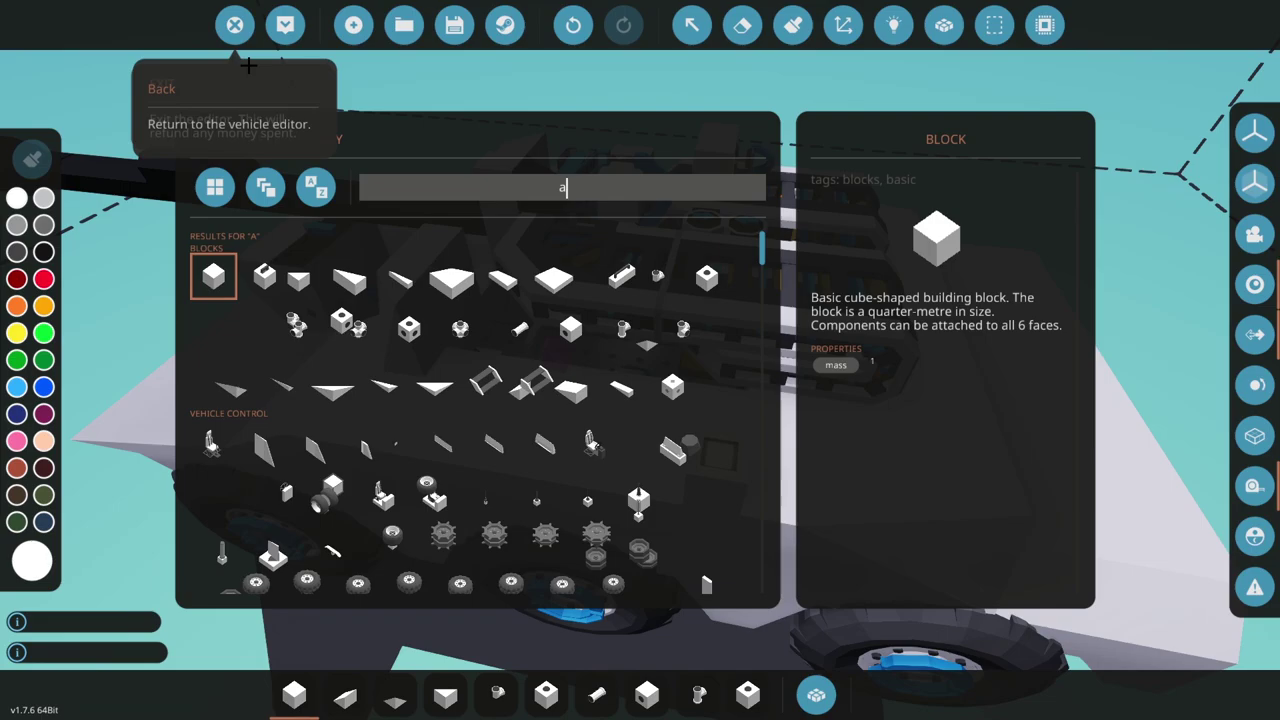
pyautogui.click(213, 445)
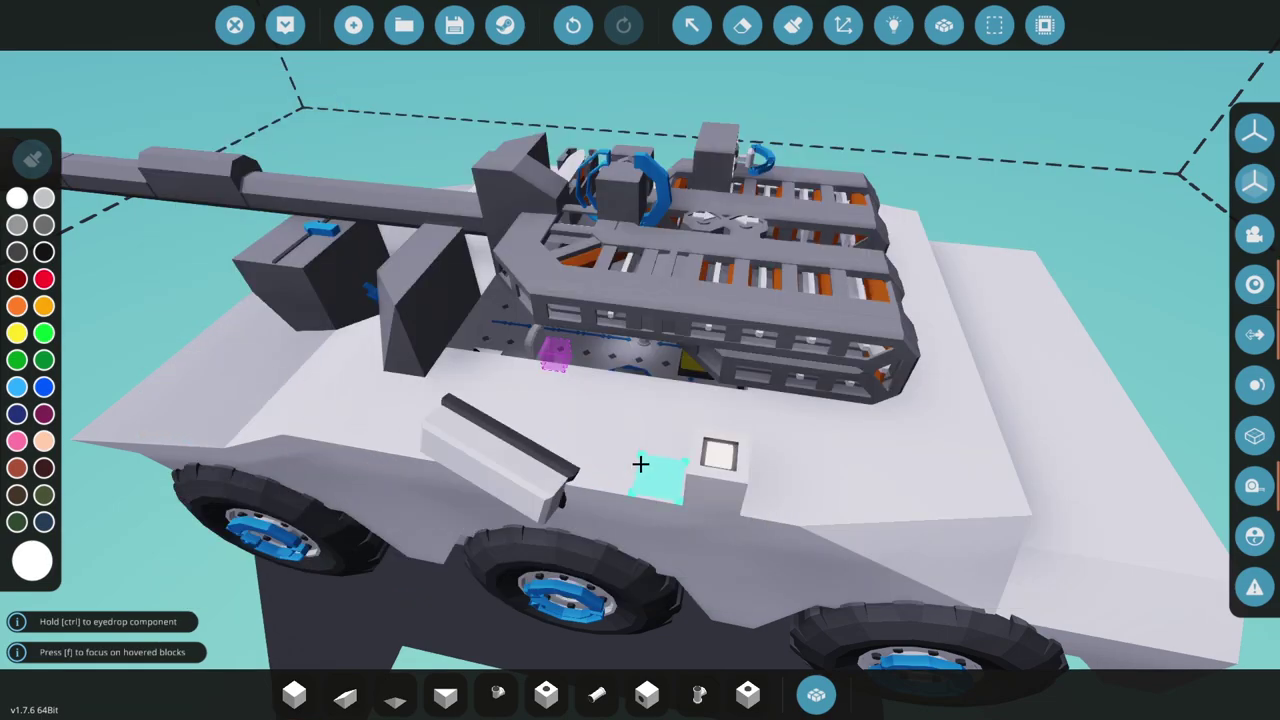
# - Wire the push button to load/fire, feed and breach to the belt feeders and cannon breech, and trigger to the battle cannon
pyautogui.click(893, 25)
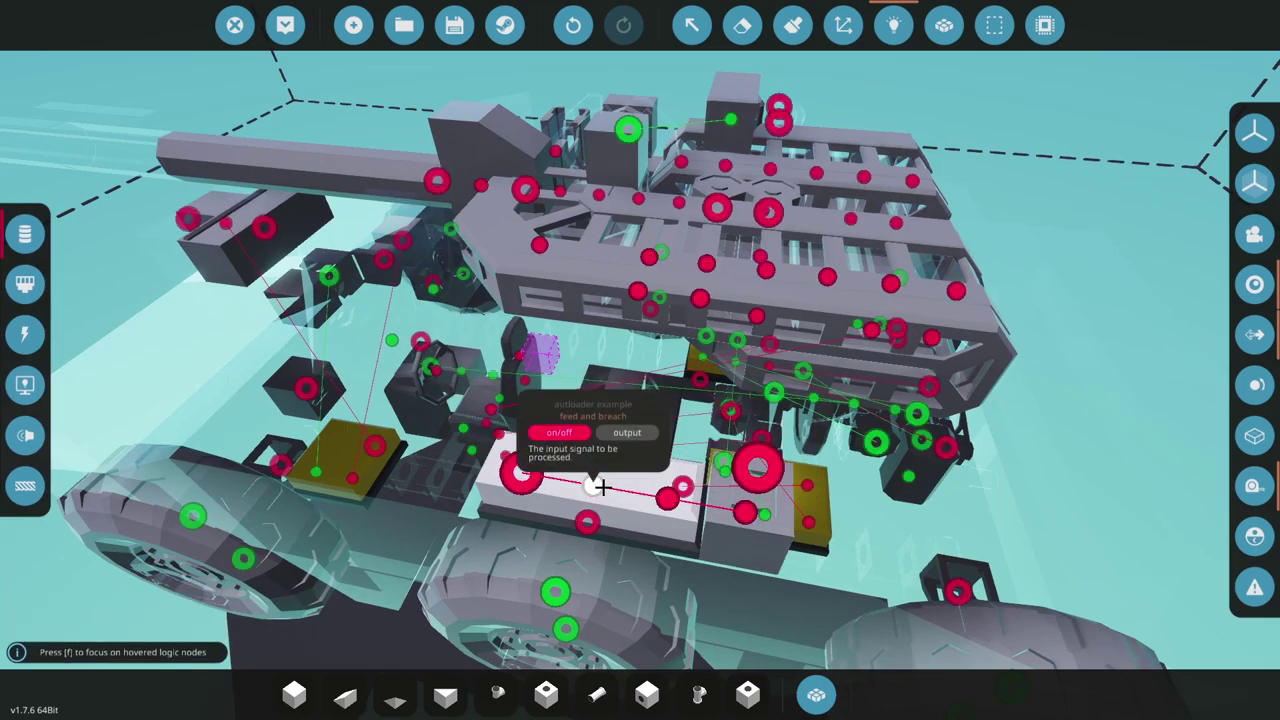
pyautogui.moveTo(779, 119); pyautogui.dragTo(738, 265)
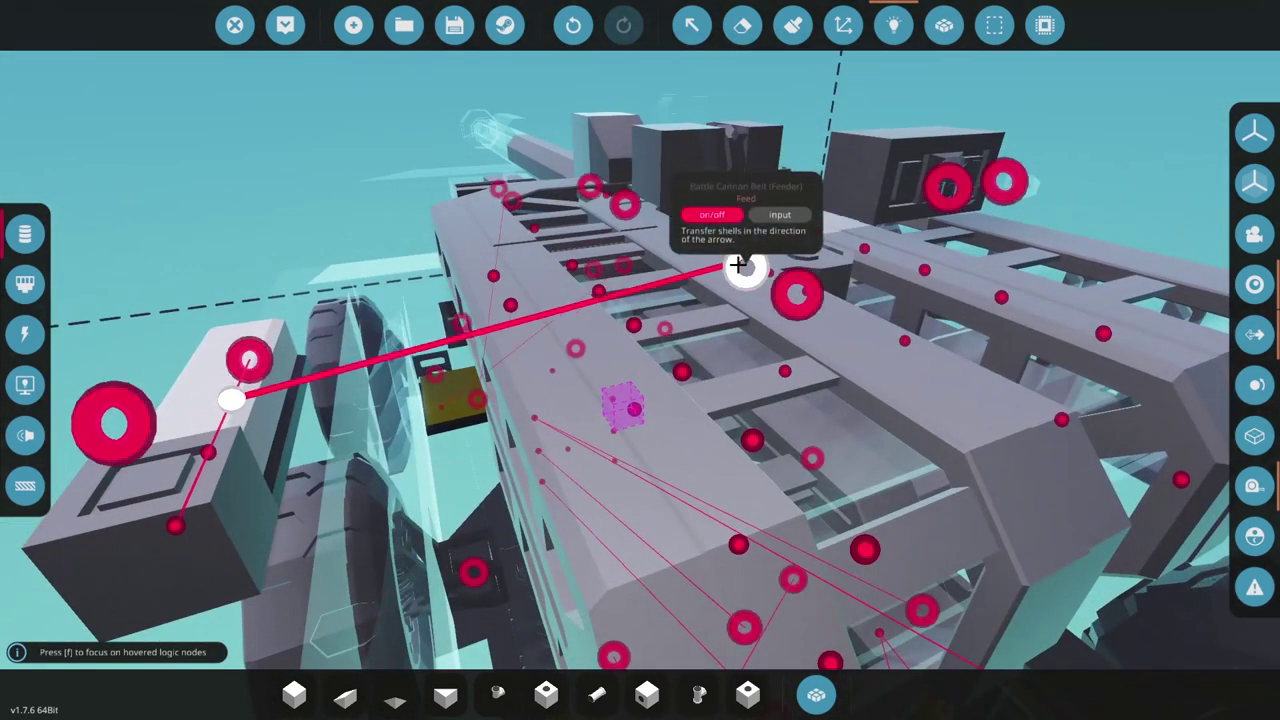
pyautogui.moveTo(798, 292); pyautogui.dragTo(797, 296)
pyautogui.moveTo(232, 400); pyautogui.dragTo(484, 271)
pyautogui.scroll(-5, 380, 251)
pyautogui.moveTo(384, 259); pyautogui.dragTo(654, 453)
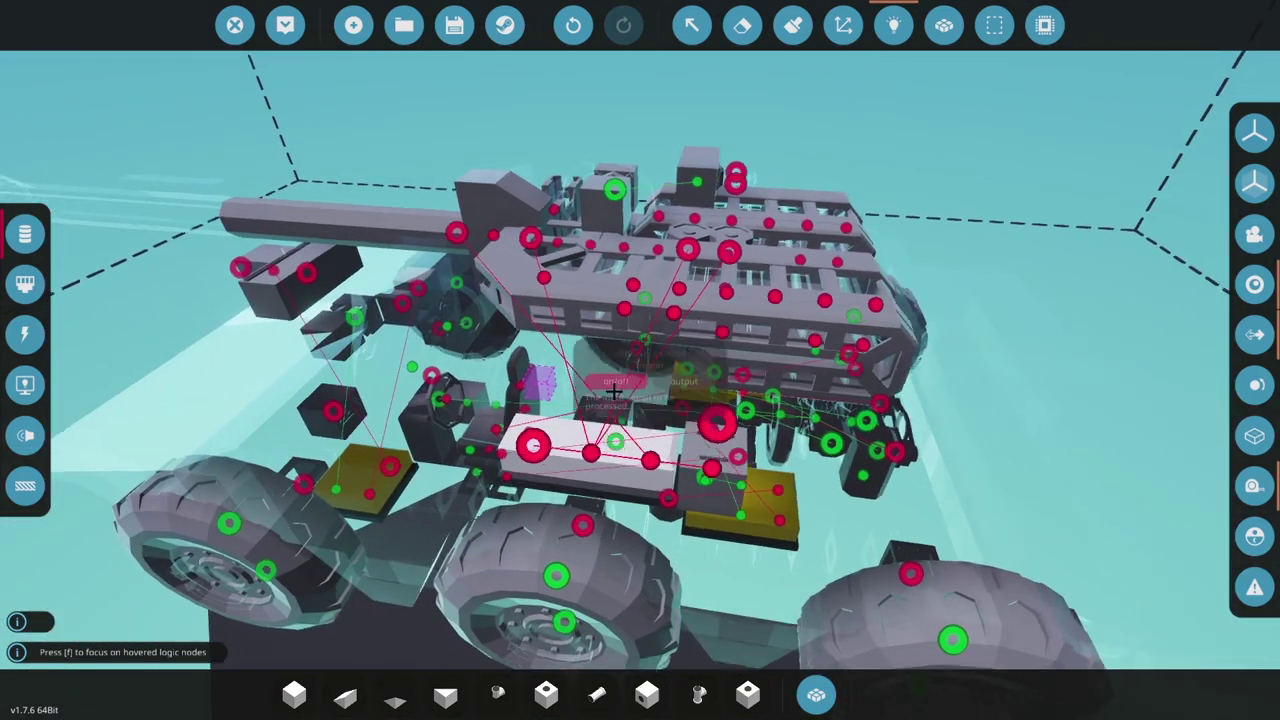
pyautogui.scroll(5, 592, 391)
pyautogui.press('1')
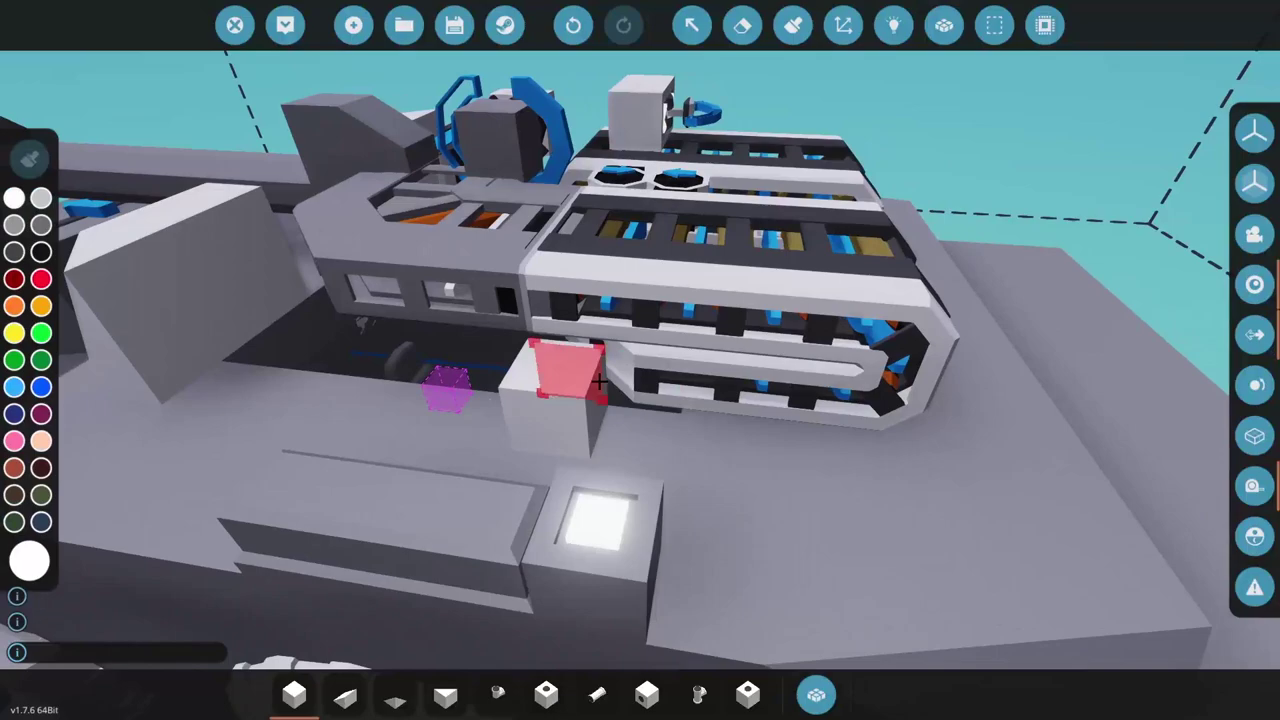
# - Spawn the vehicle in the world and test the autoloader with the push button on the hull
pyautogui.scroll(-5, 600, 381)
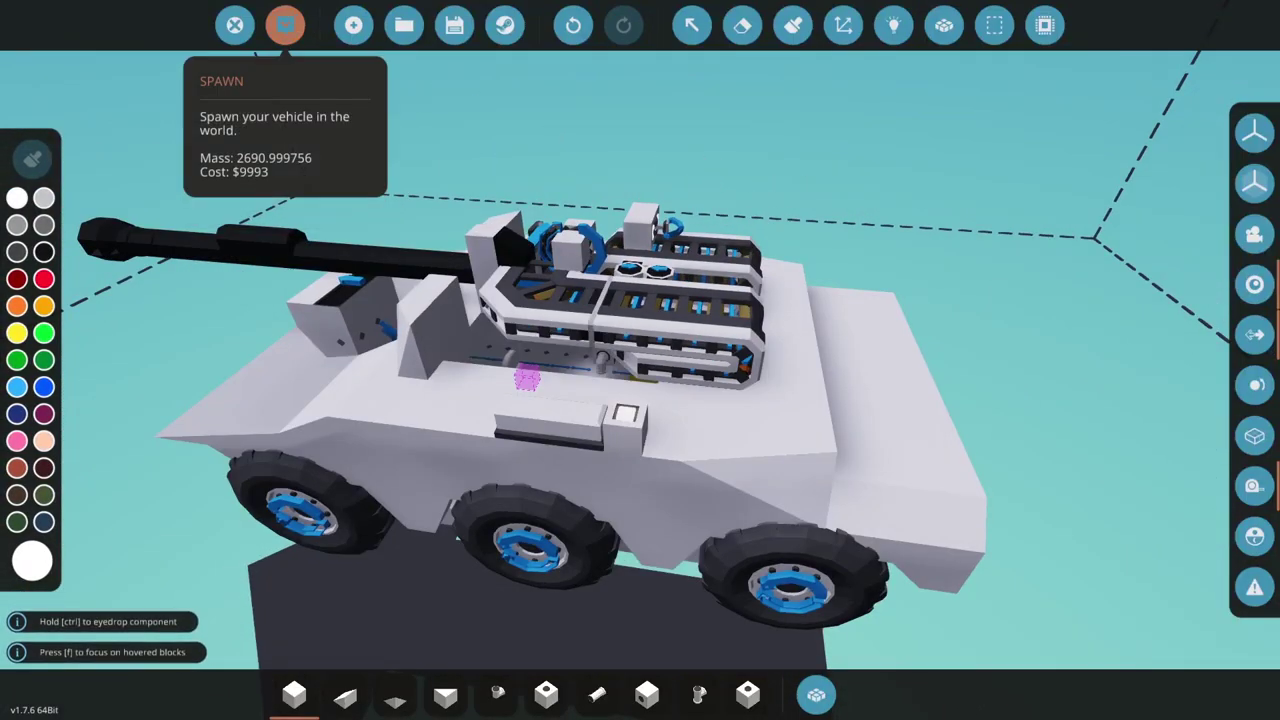
pyautogui.click(286, 24)
pyautogui.press('w')
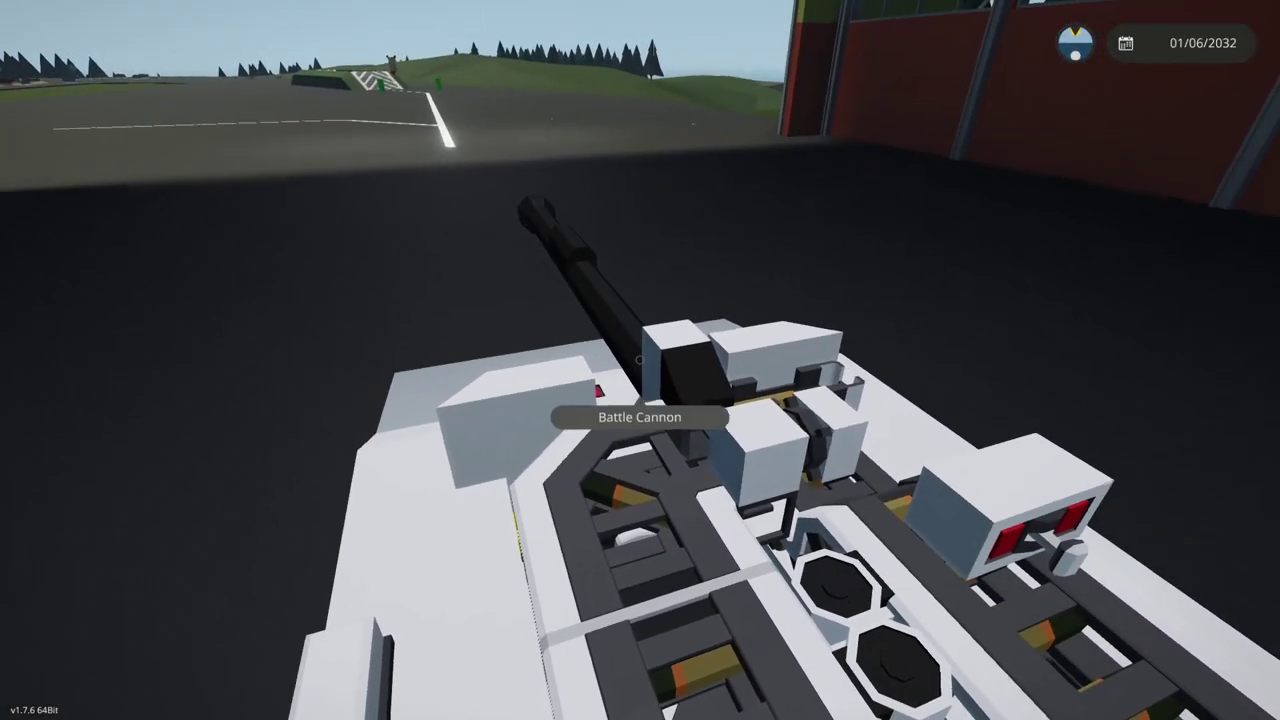
pyautogui.moveTo(640, 360)
pyautogui.press('w')
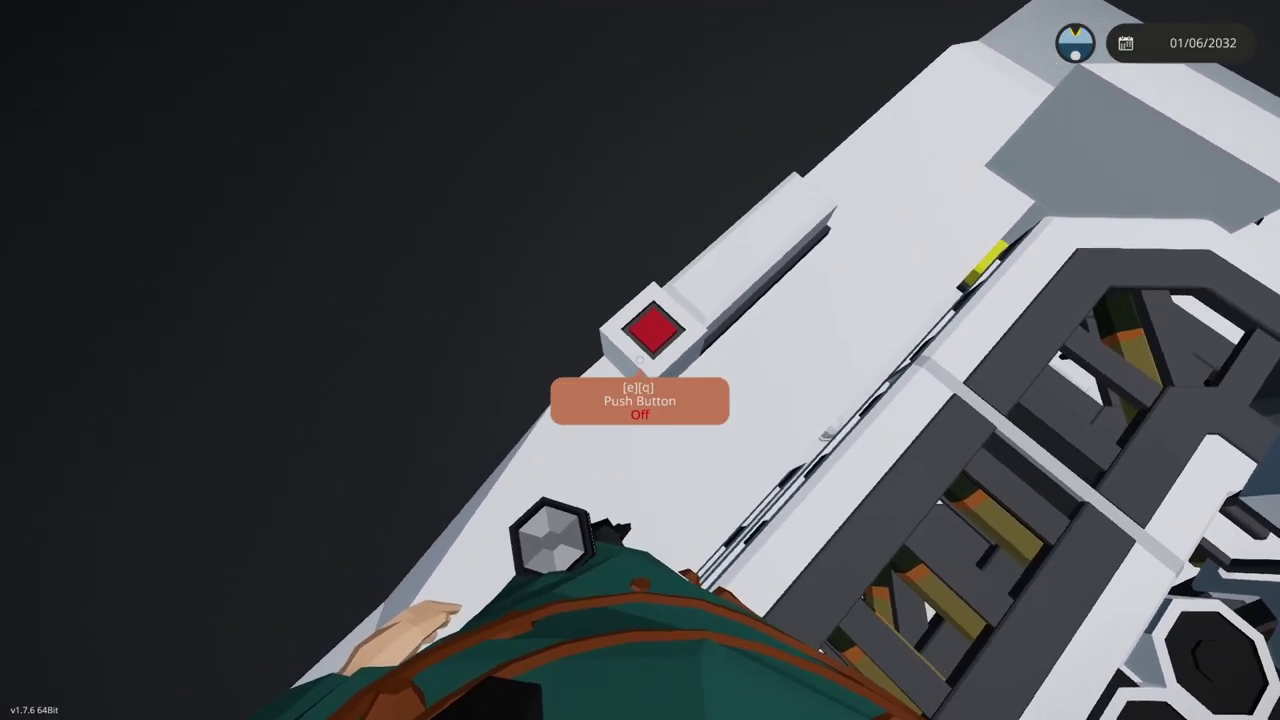
pyautogui.press('w')
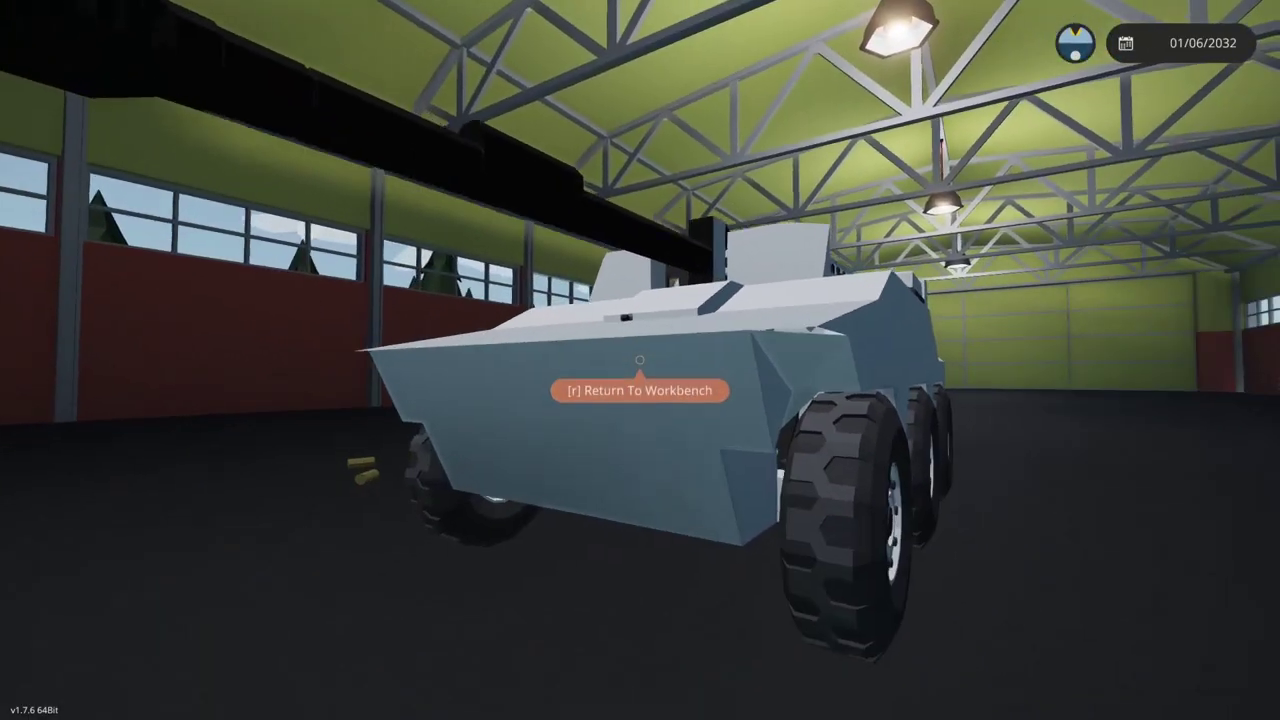
# - Examine the spawned vehicle's cannon barrel from the front, its wheels from the side, and the breech and ammunition belts from above
pyautogui.press('w')
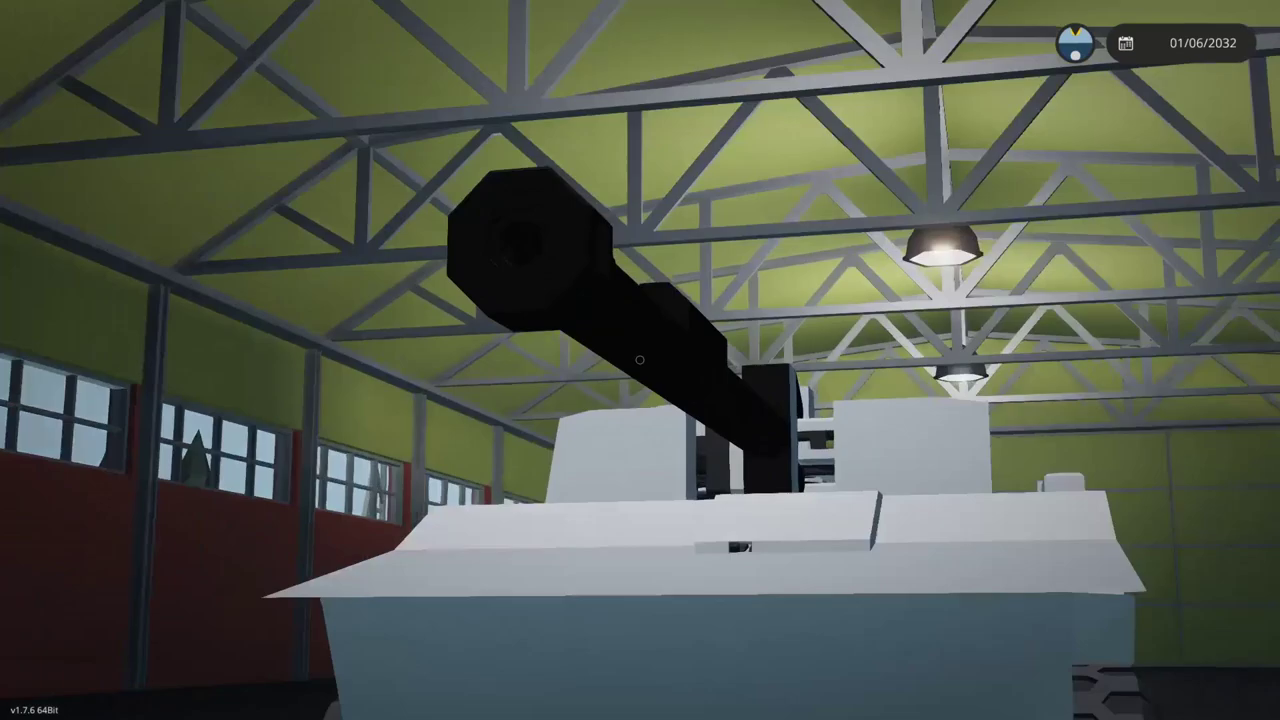
pyautogui.press('space')
pyautogui.press('a')
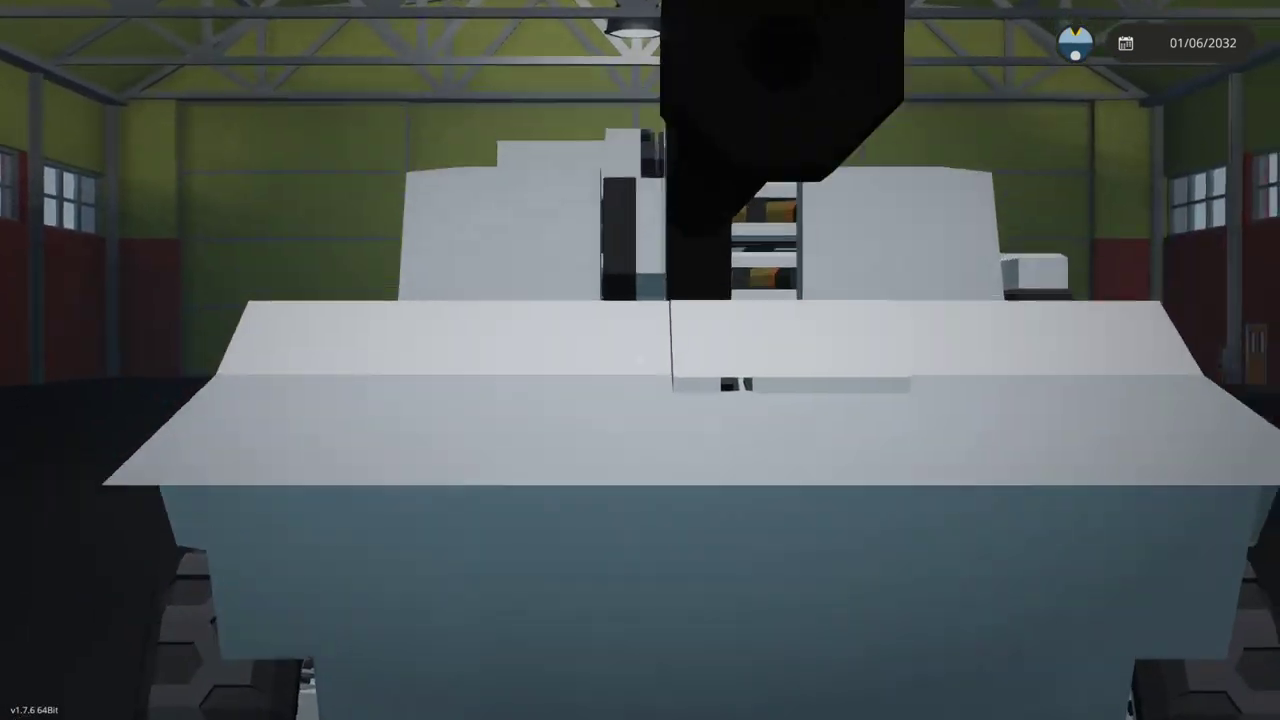
pyautogui.press('space')
pyautogui.press('s')
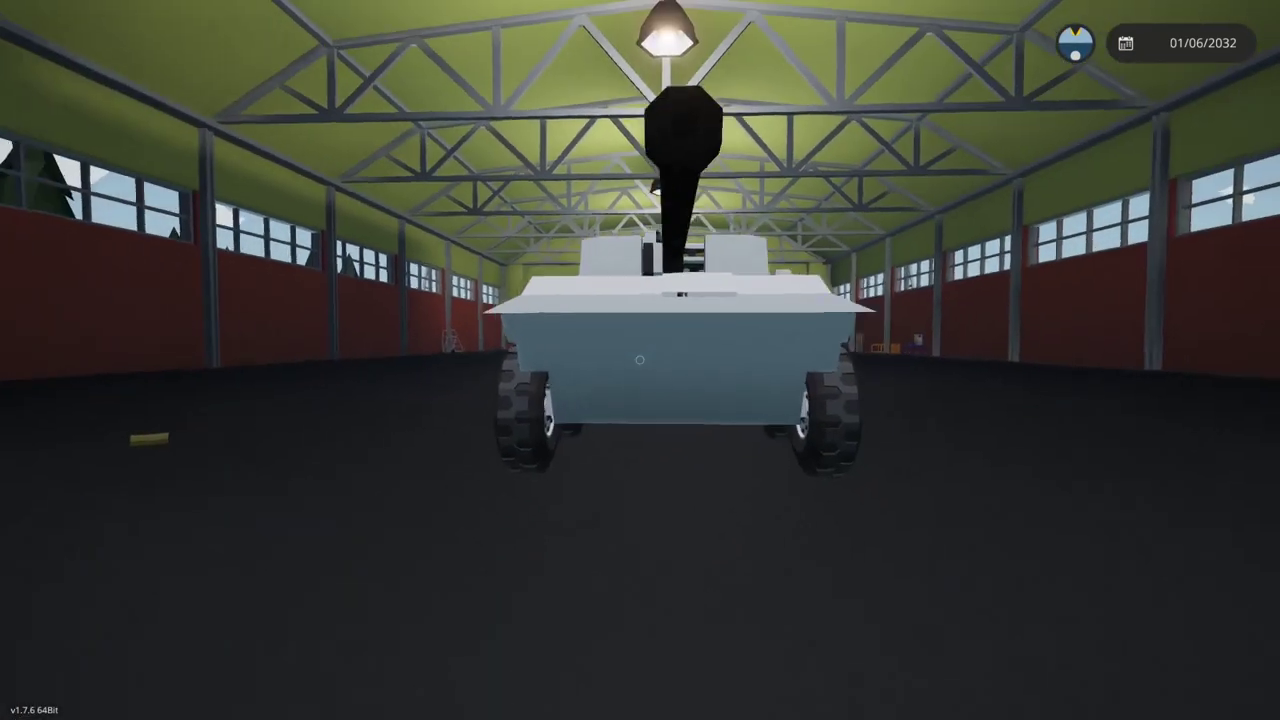
pyautogui.press('w')
pyautogui.press('space')
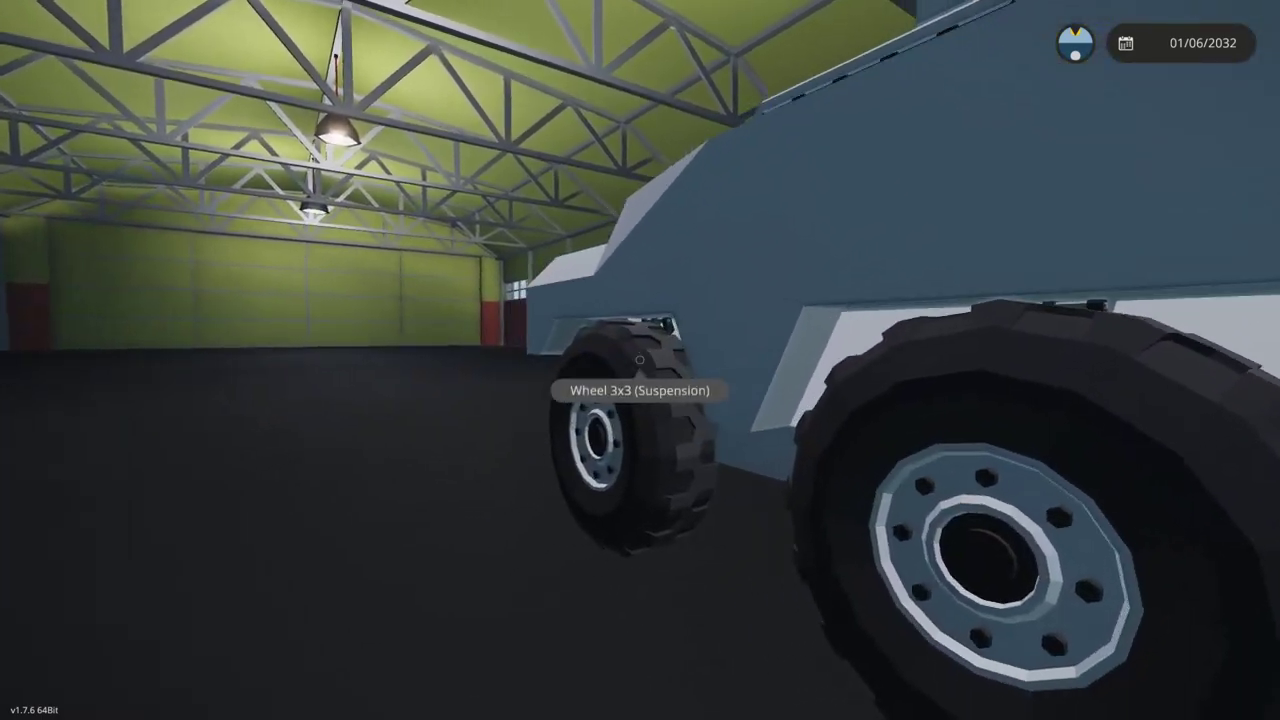
pyautogui.press('a')
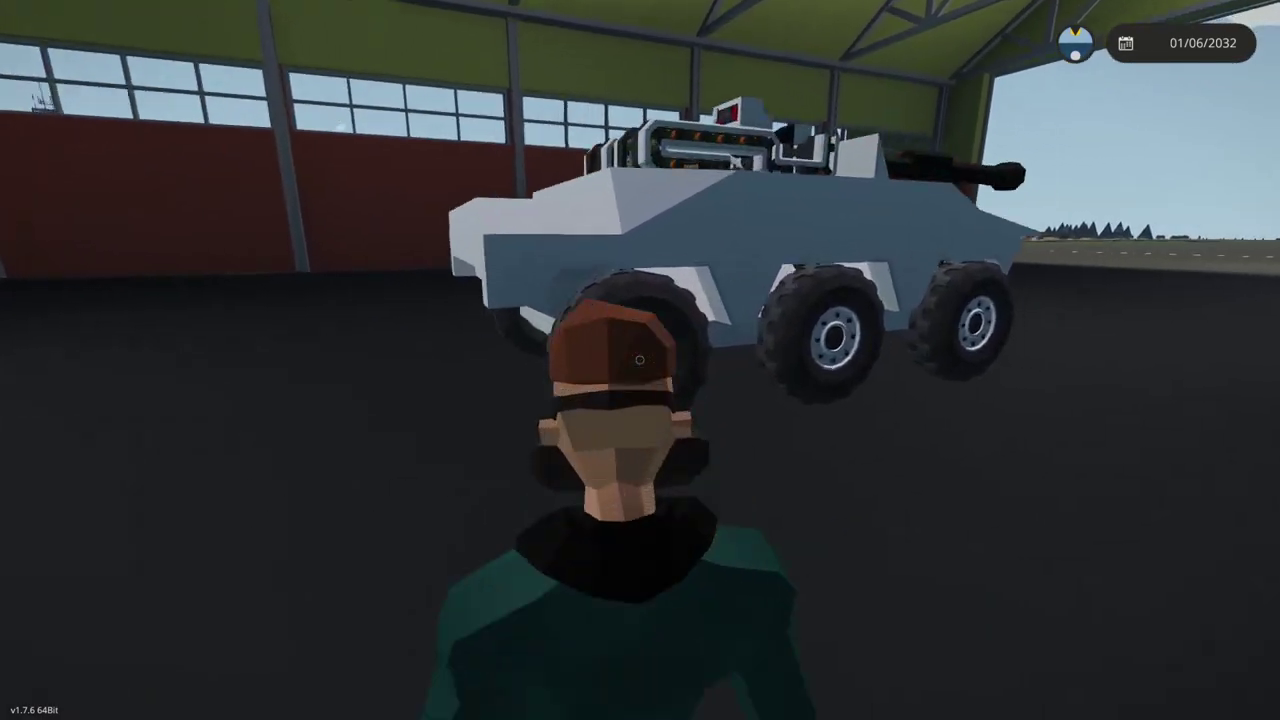
pyautogui.press('Tab')
pyautogui.press('w')
pyautogui.press('space')
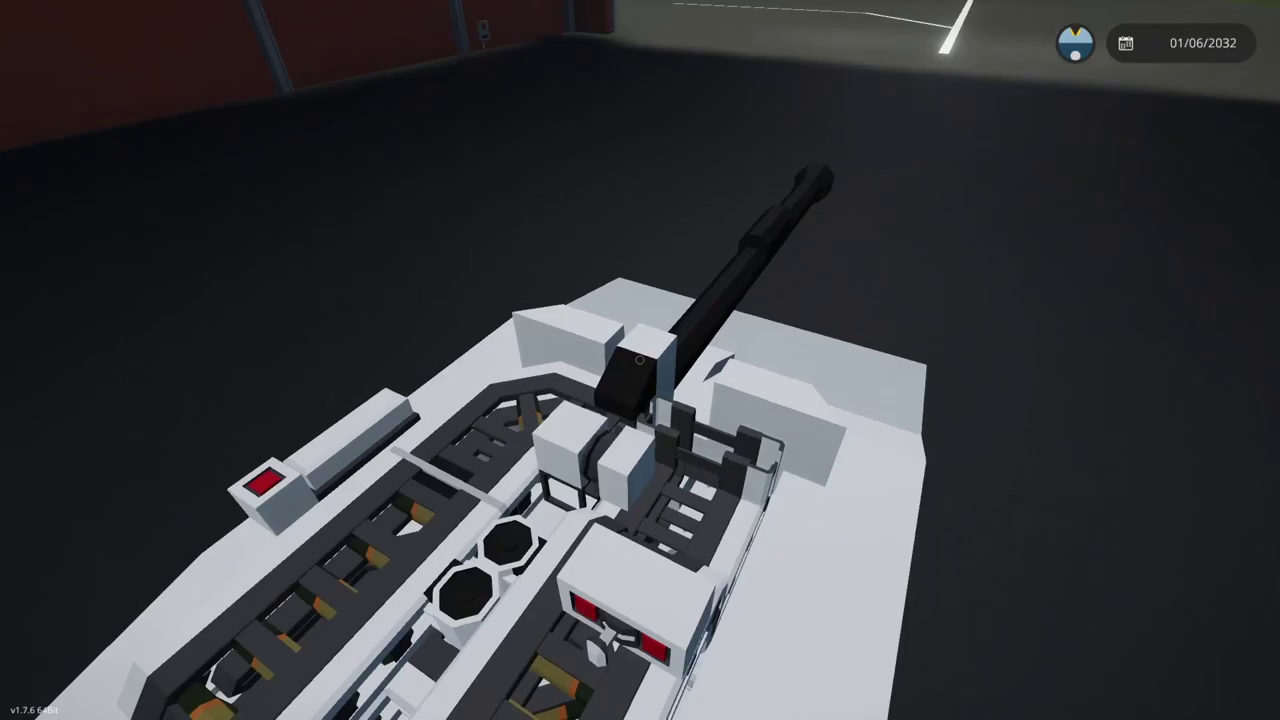
# - Test the battle cannon's autoloader from on top of the hull, watching the breech and ammunition belts cycle
pyautogui.press('w')
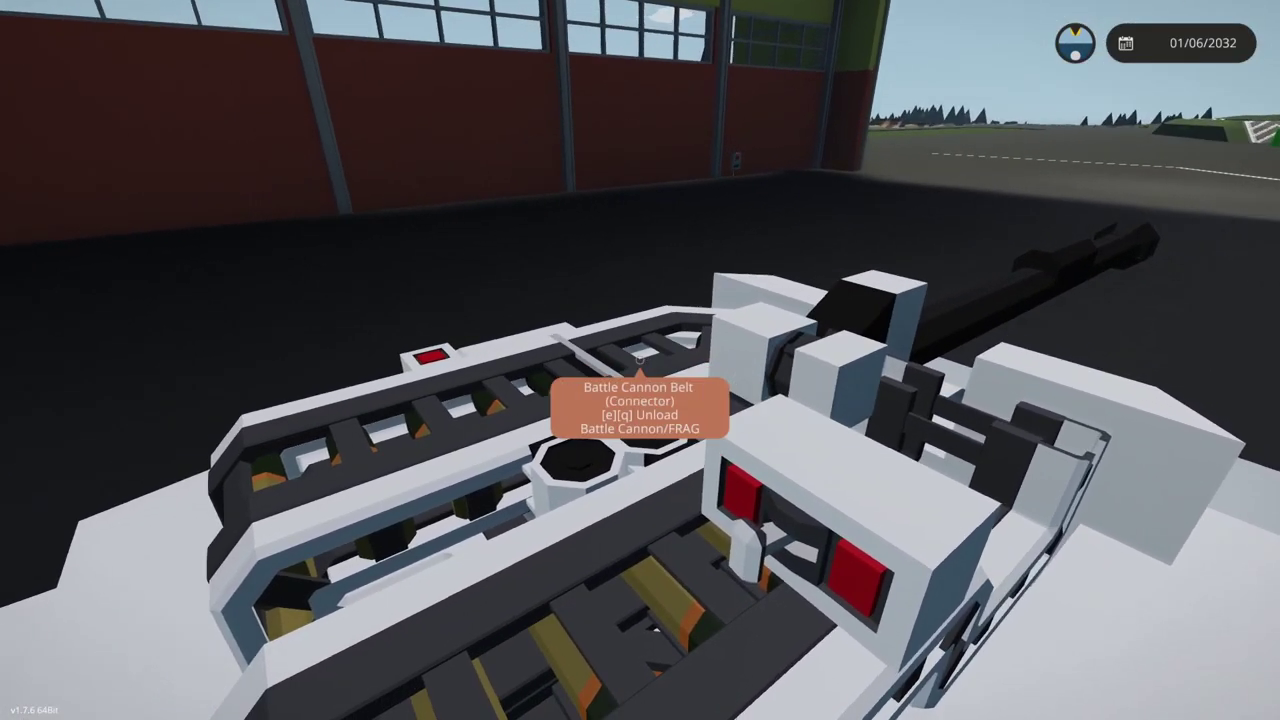
pyautogui.press('w')
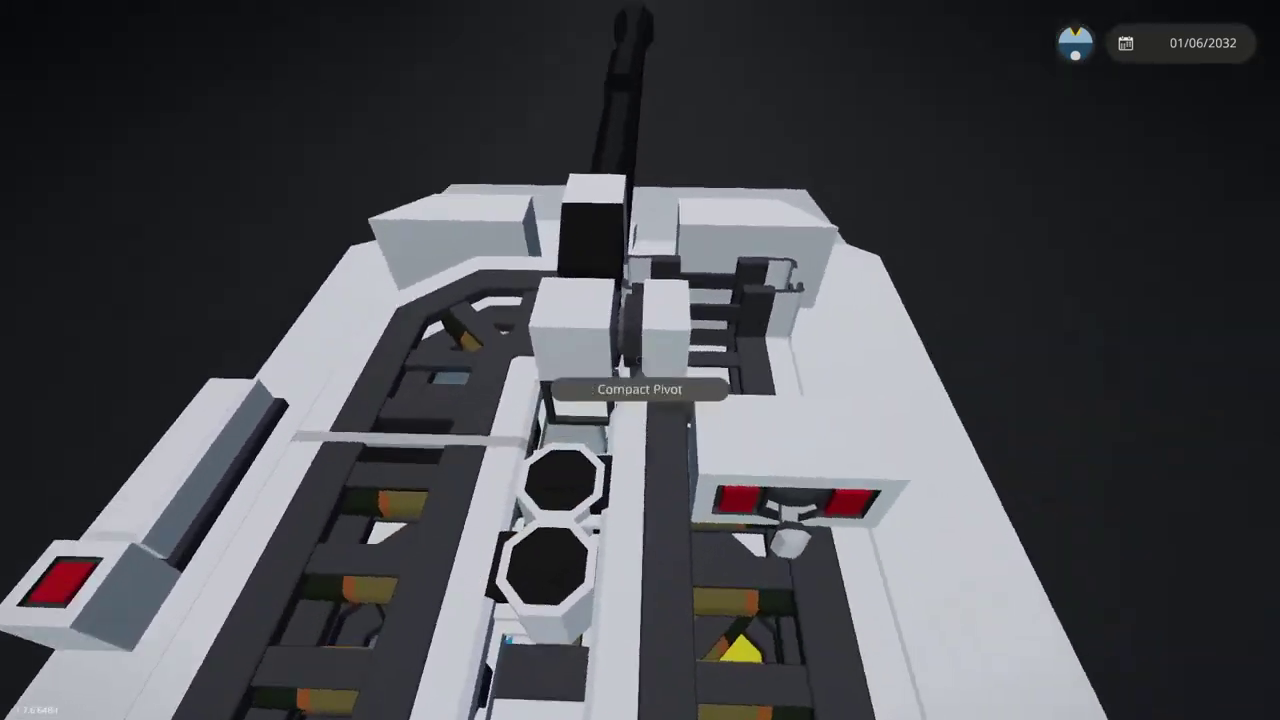
pyautogui.press('q')
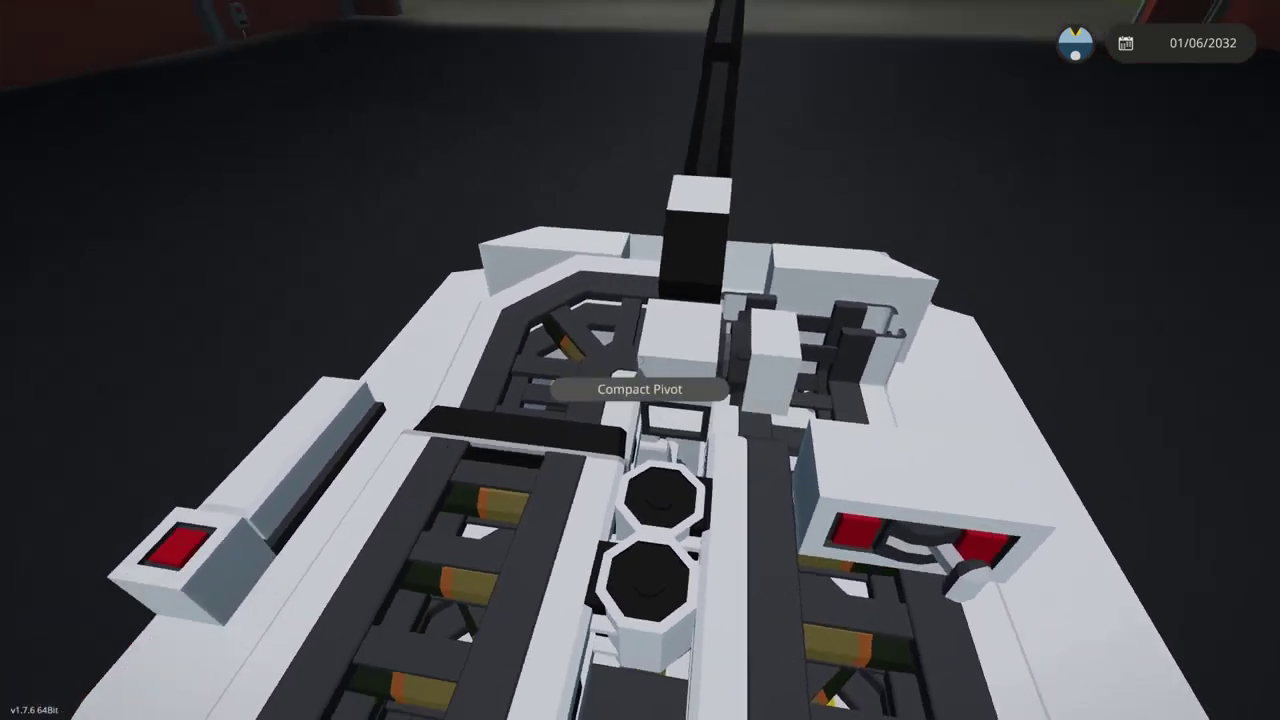
pyautogui.press('e')
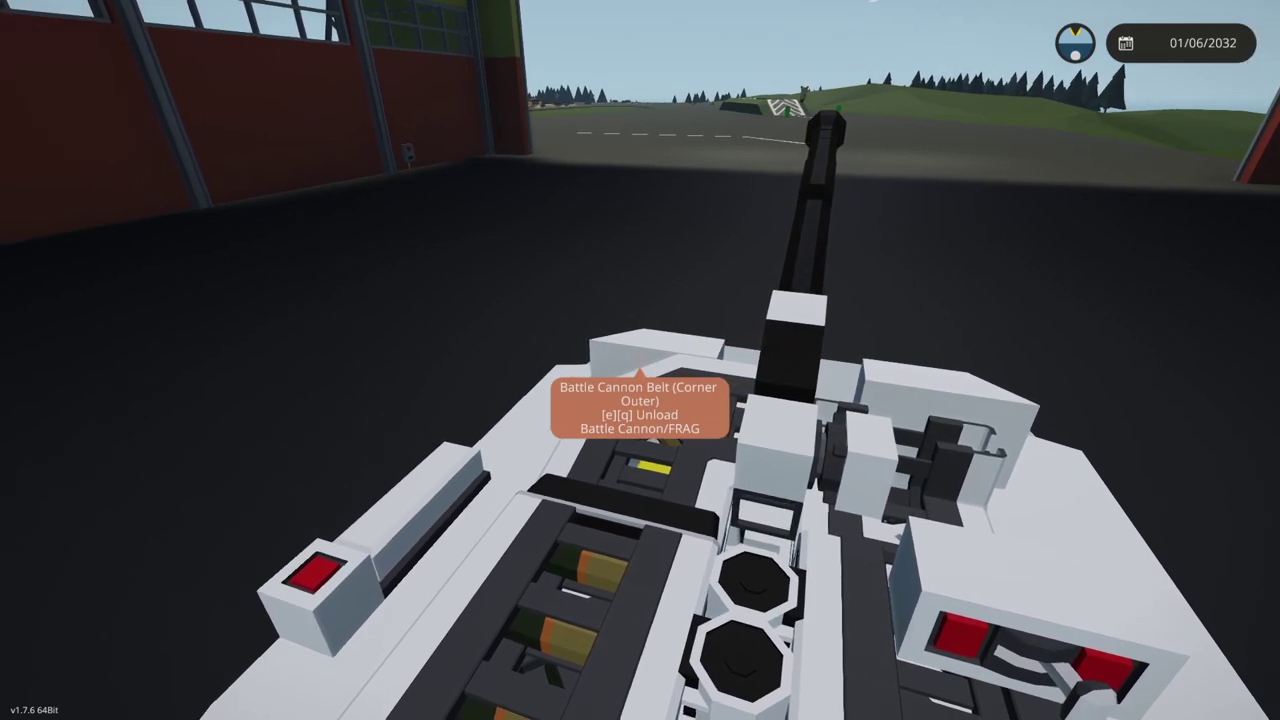
pyautogui.press('e')
pyautogui.press('s')
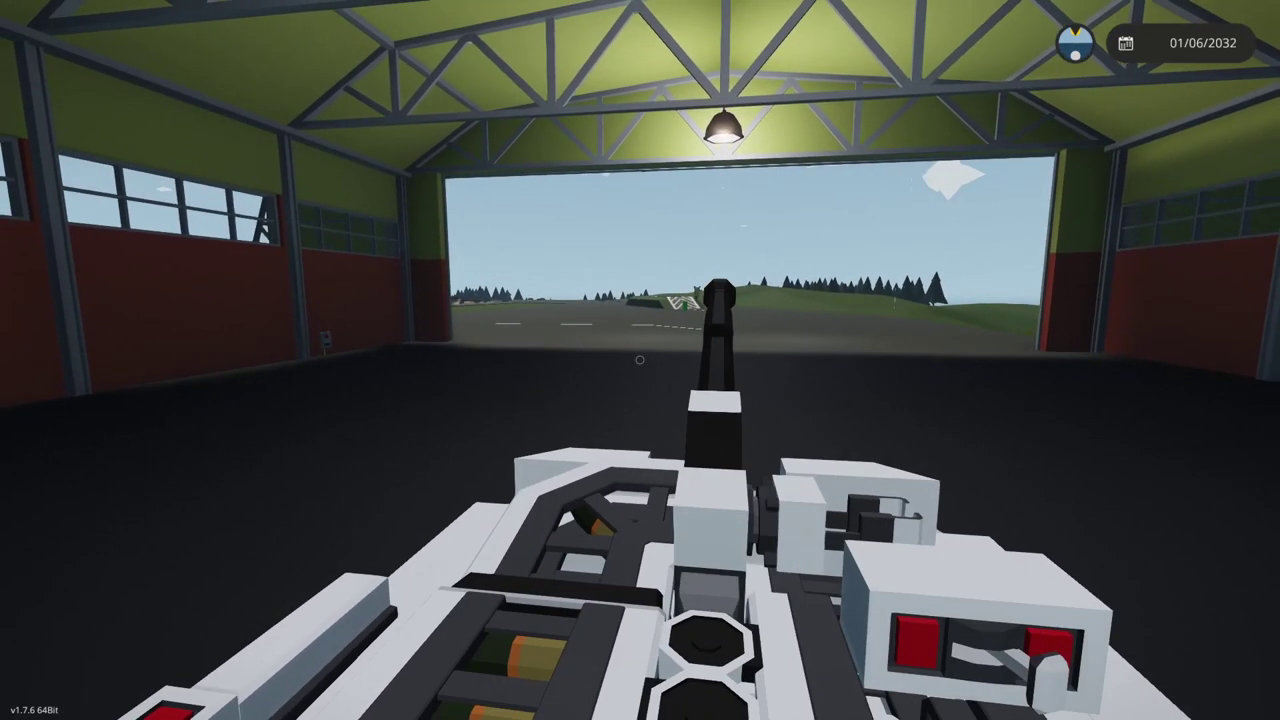
# - Examine the armoured vehicle and its battle cannon from the hull top, the front corners and the front inside the hangar
pyautogui.press('Tab')
pyautogui.press('Tab')
pyautogui.press('a')
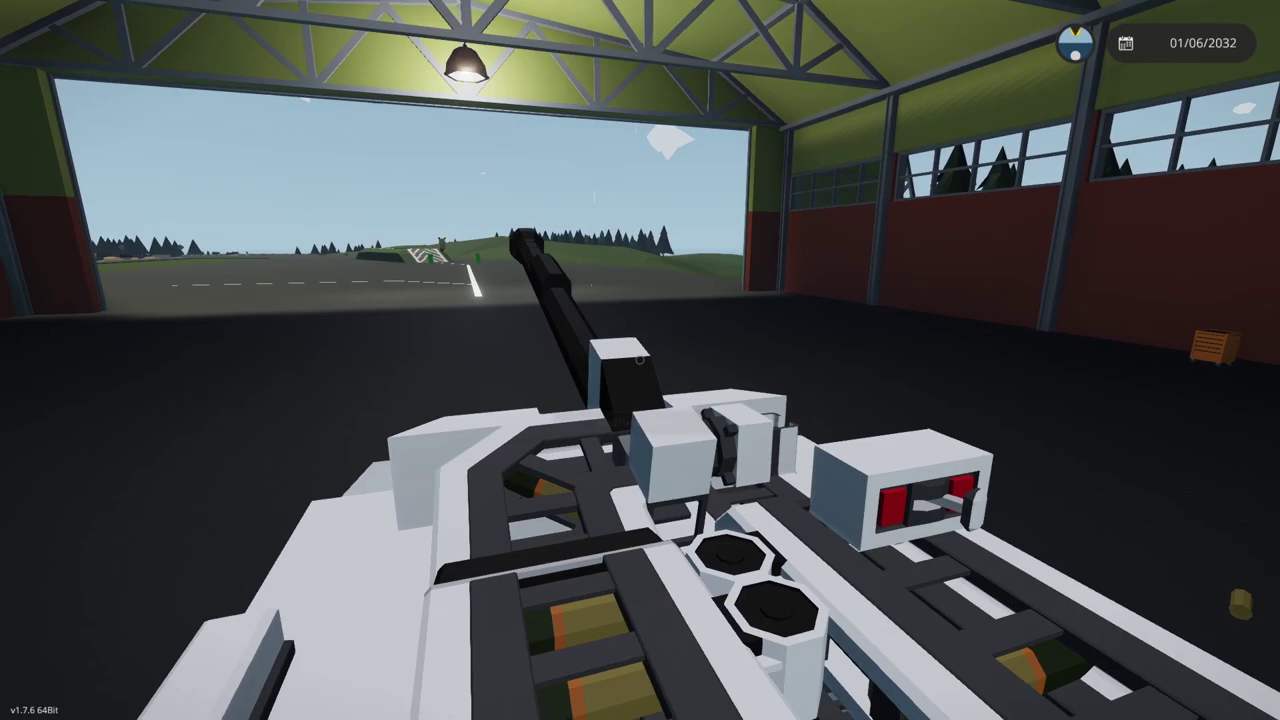
pyautogui.press('a')
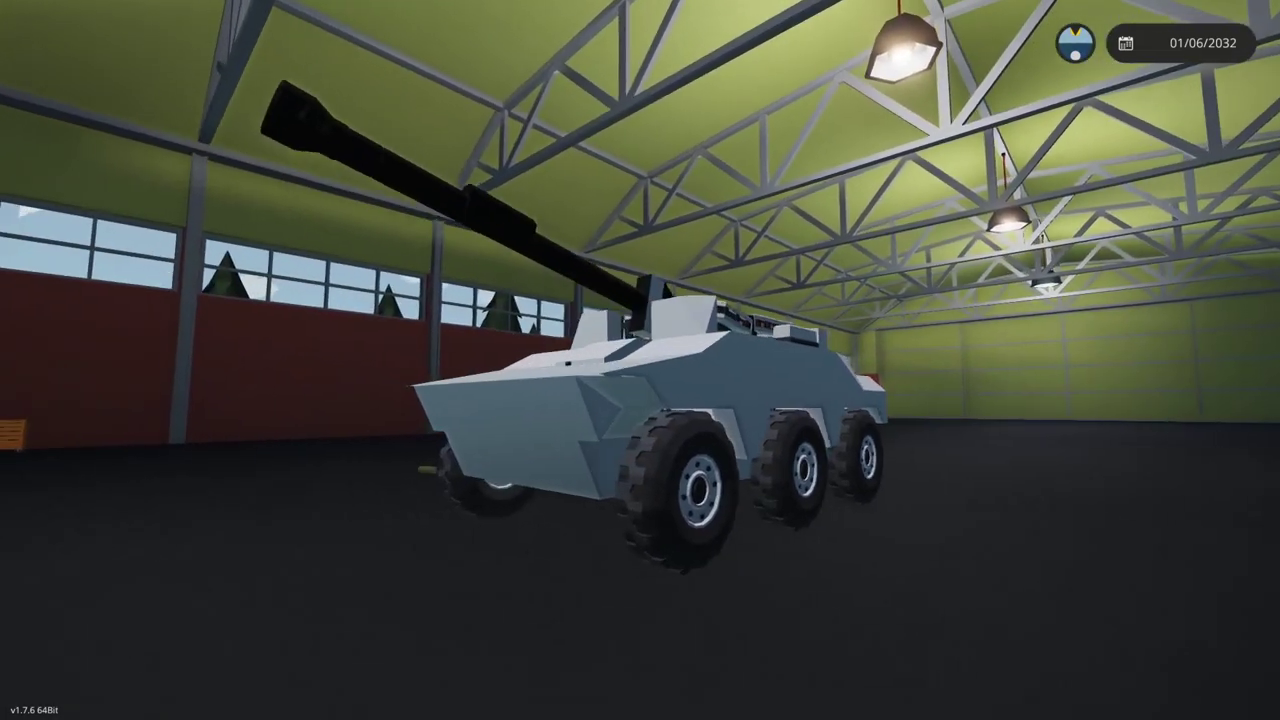
pyautogui.press('a')
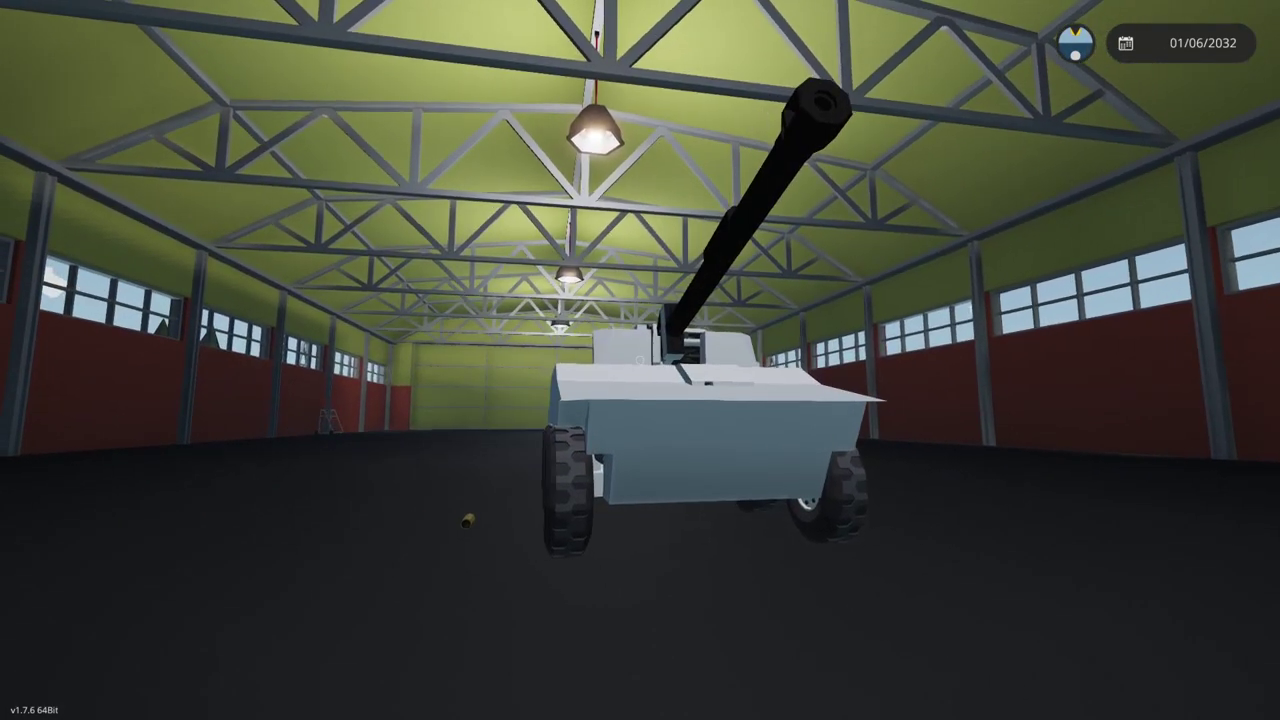
pyautogui.press('Tab')
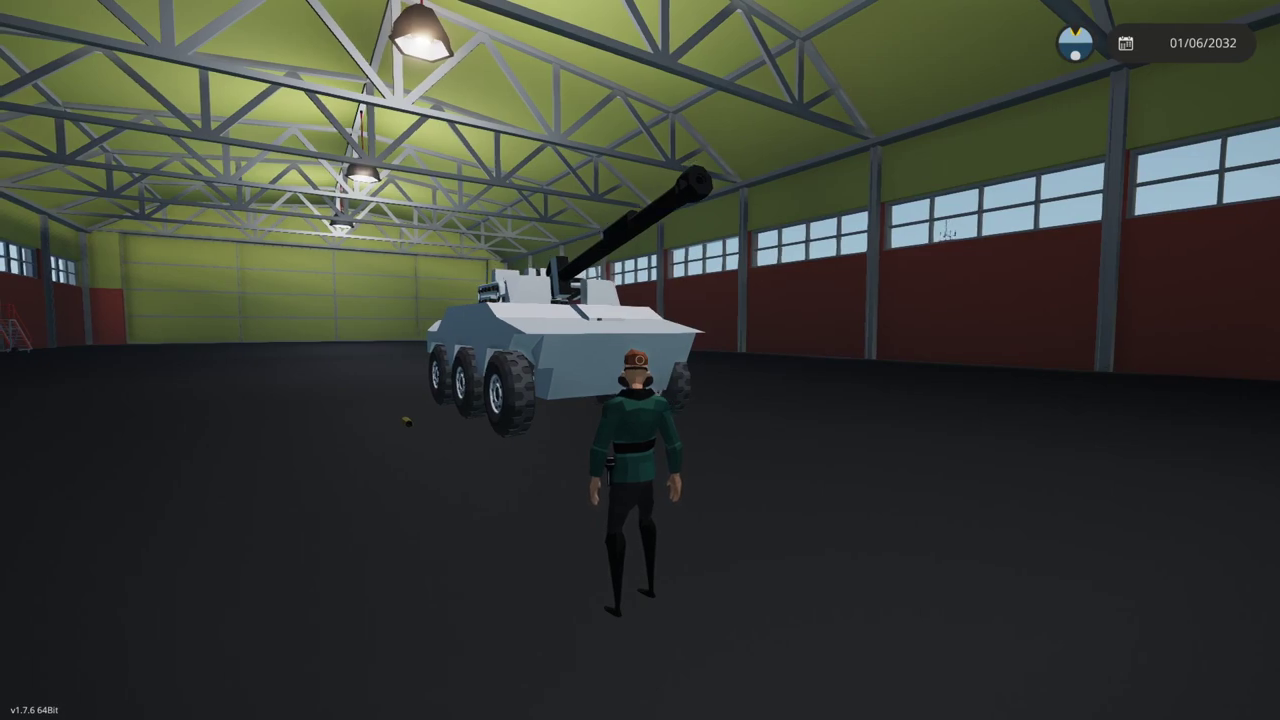
pyautogui.press('f')
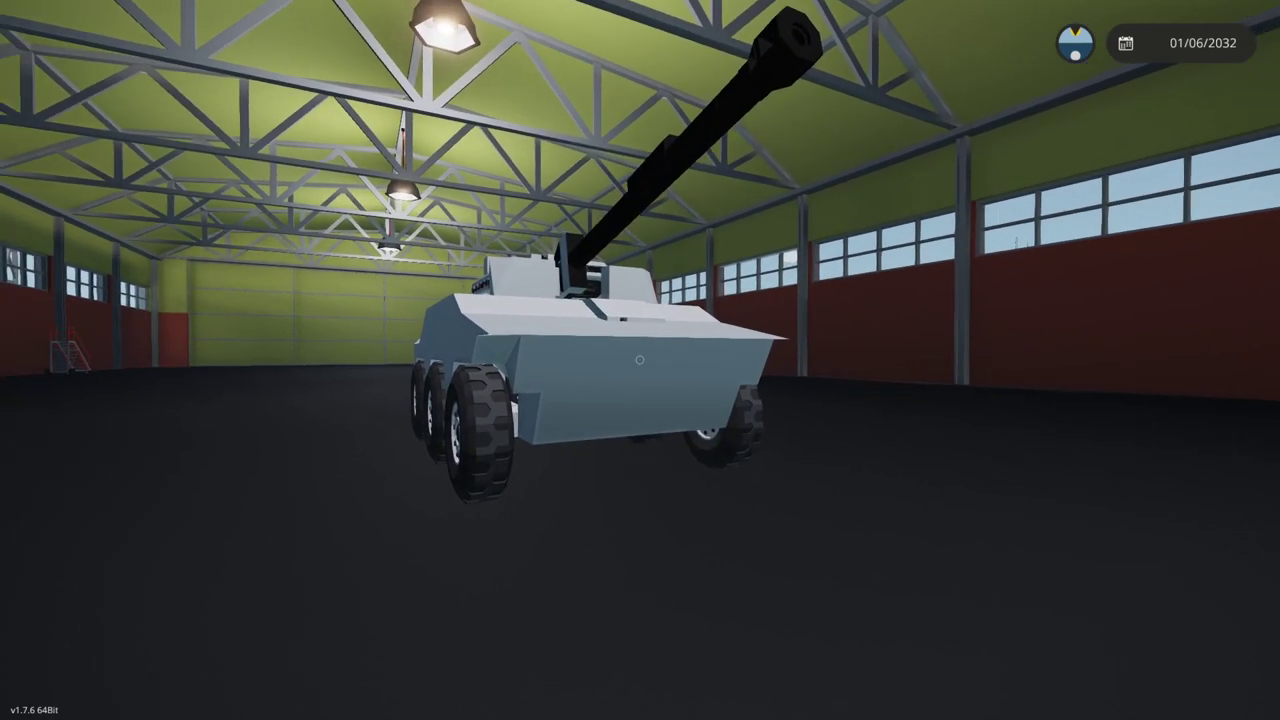
pyautogui.press('w')
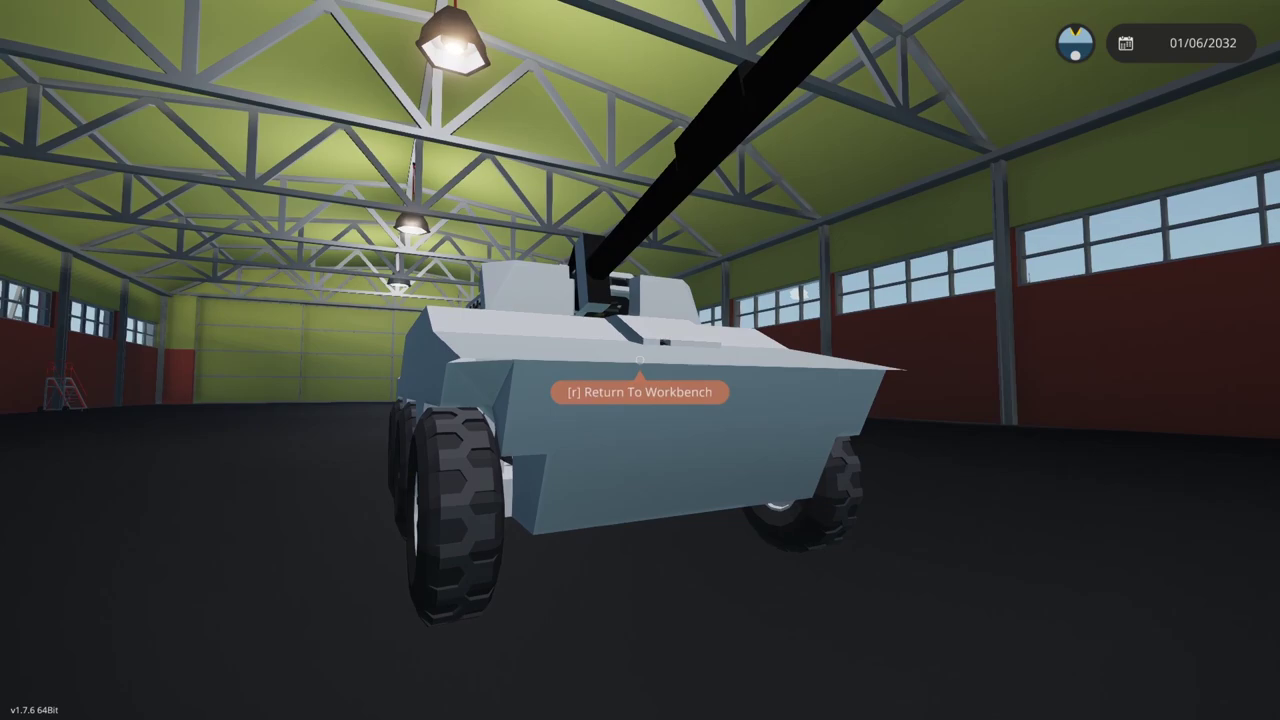
pyautogui.press('s')
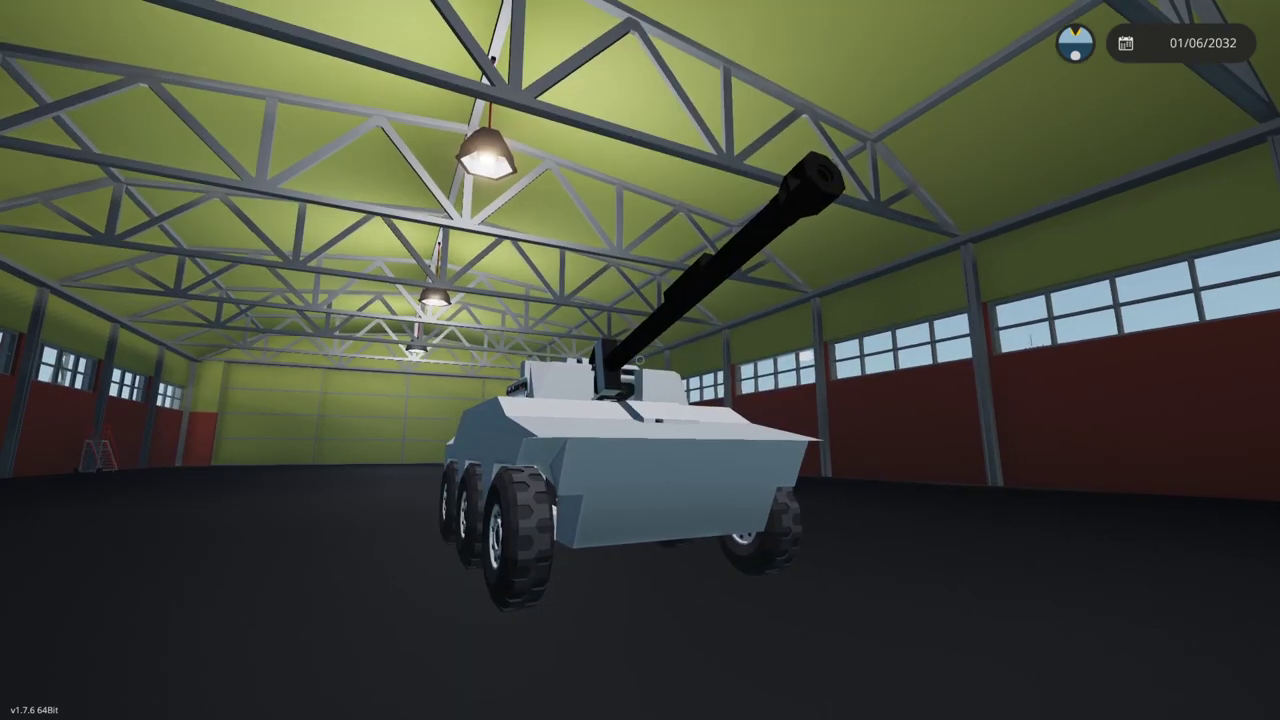
pyautogui.middleClick(640, 360)
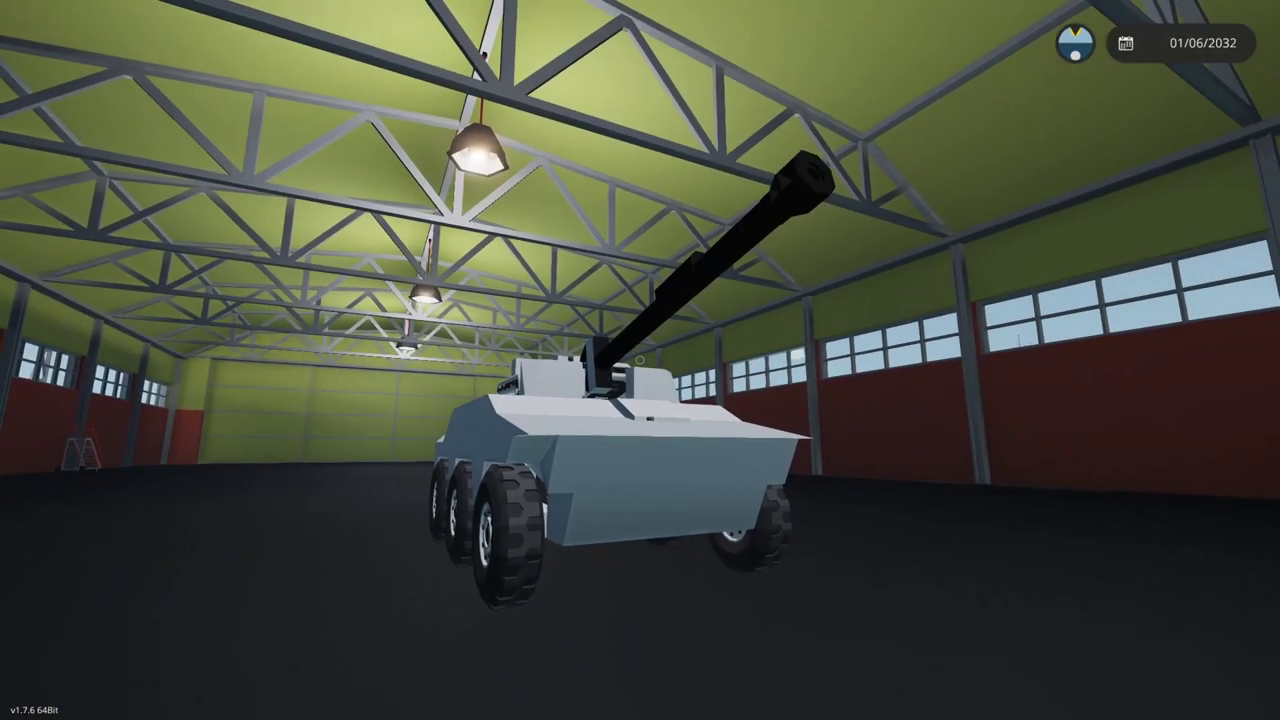